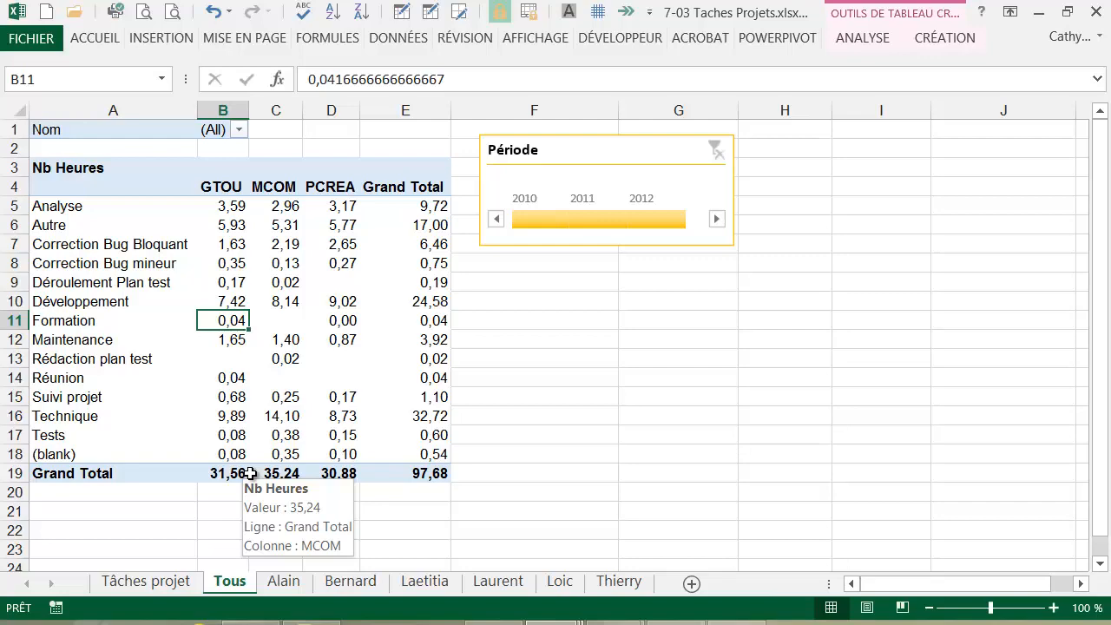
# Review the source data on the Tâches projet sheet and the summary pivot table on the Tous sheet
pyautogui.click(148, 582)
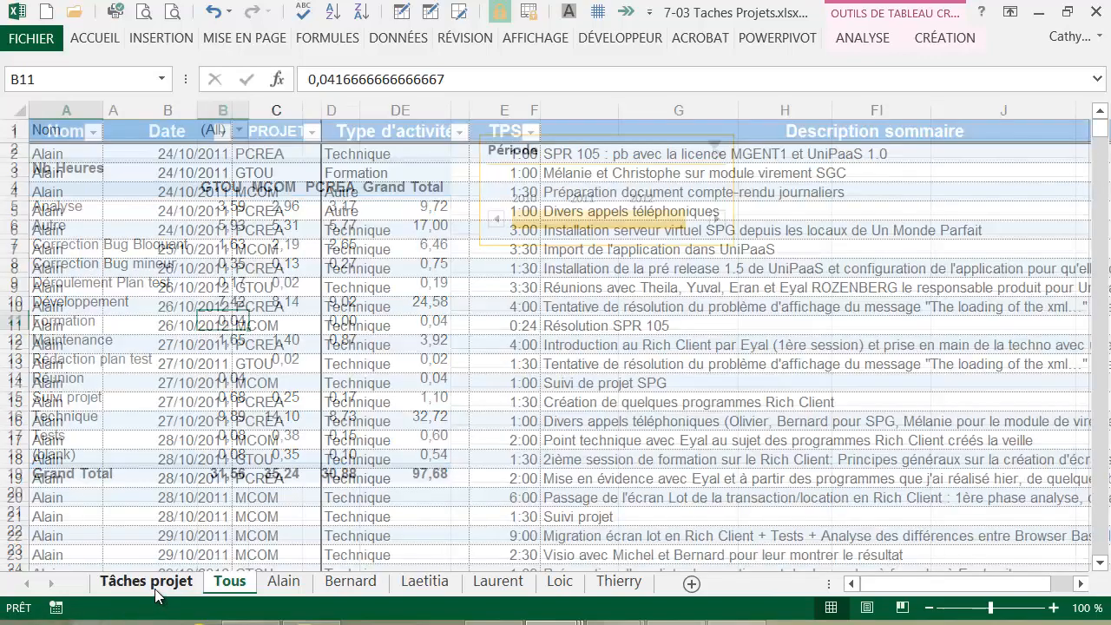
pyautogui.click(332, 245)
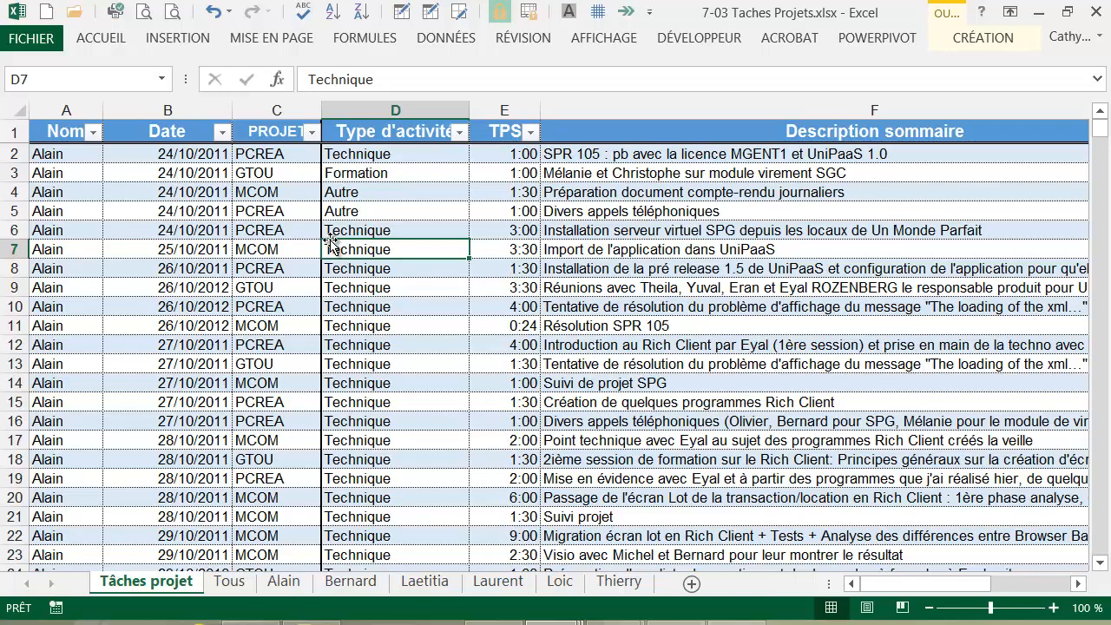
pyautogui.click(240, 590)
pyautogui.moveTo(280, 301)
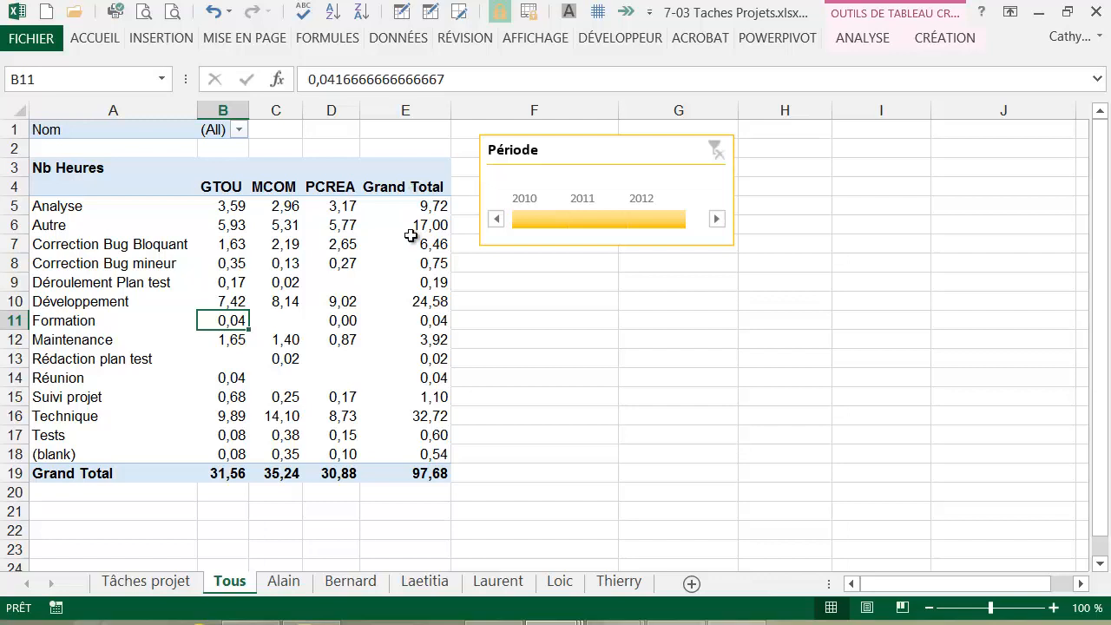
# Look through the pivot table on each person's sheet and return to the Période timeline on the Tous sheet
pyautogui.click(296, 591)
pyautogui.click(351, 589)
pyautogui.click(427, 588)
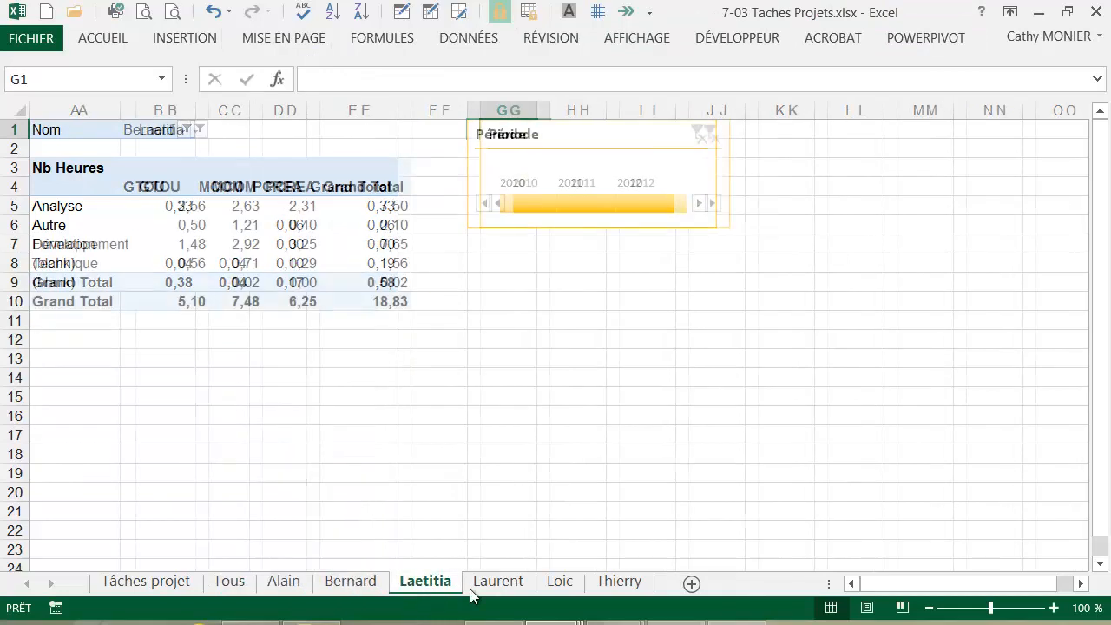
pyautogui.click(491, 590)
pyautogui.click(561, 589)
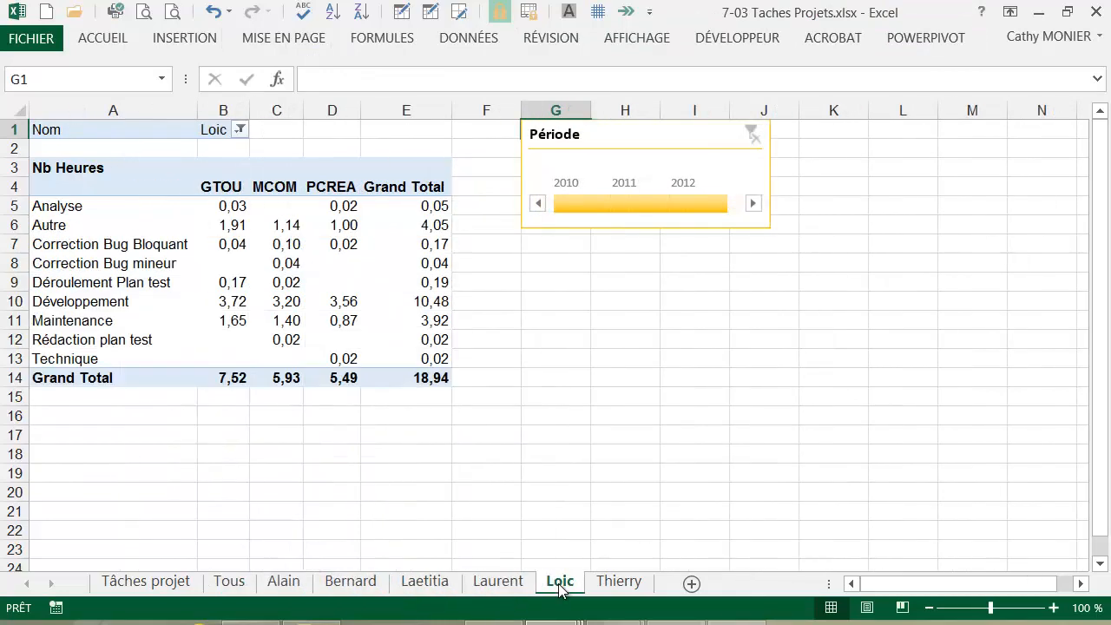
pyautogui.click(626, 588)
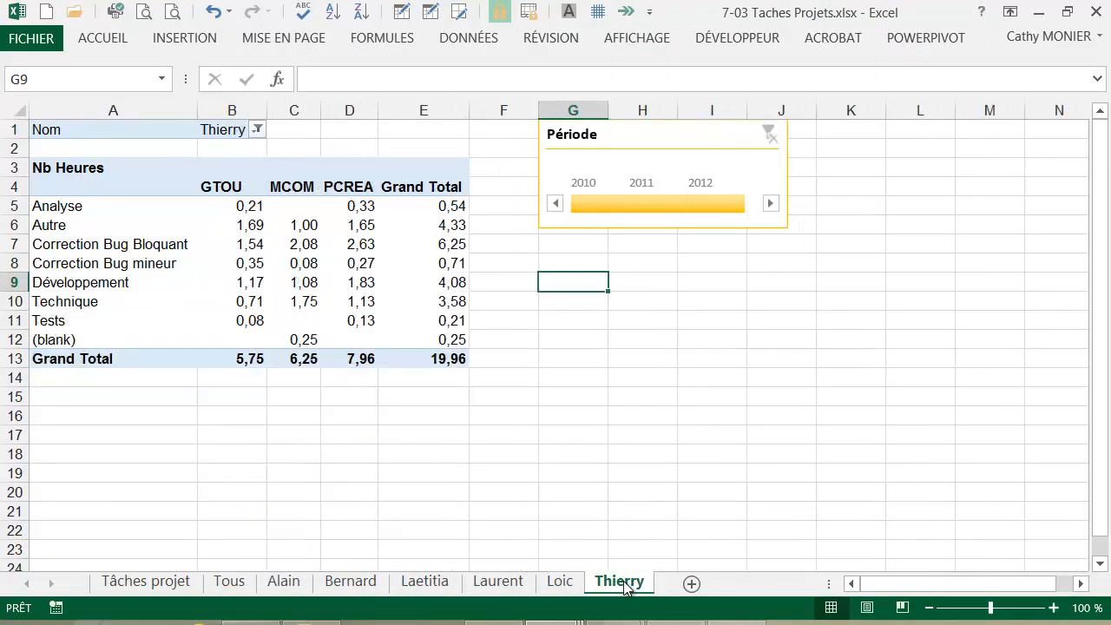
pyautogui.click(563, 590)
pyautogui.click(495, 591)
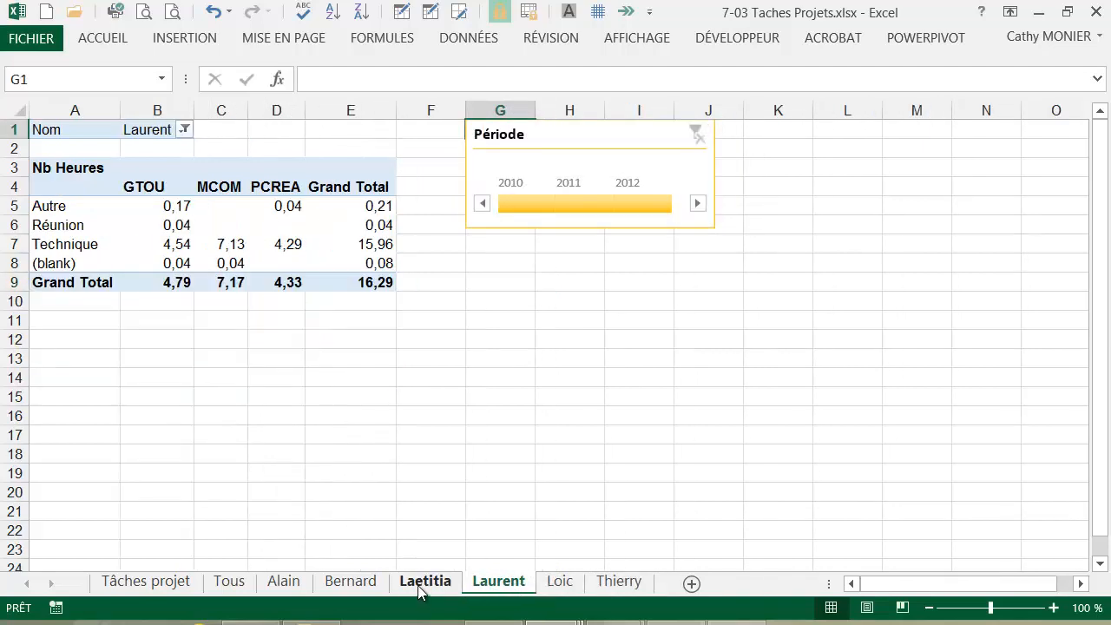
pyautogui.click(419, 591)
pyautogui.click(352, 591)
pyautogui.click(297, 591)
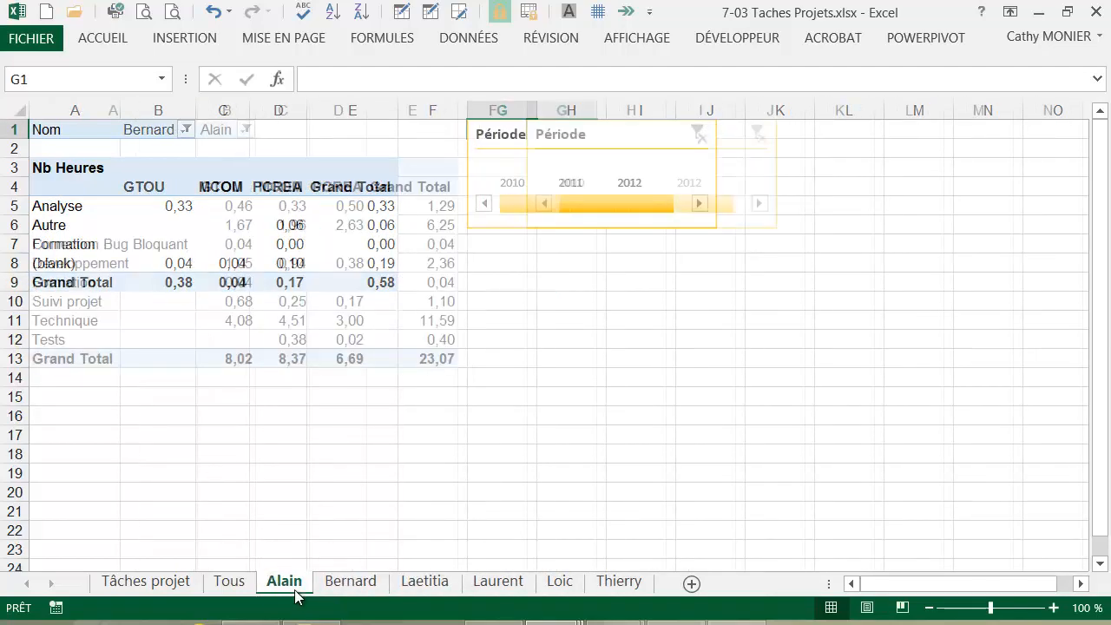
pyautogui.click(248, 593)
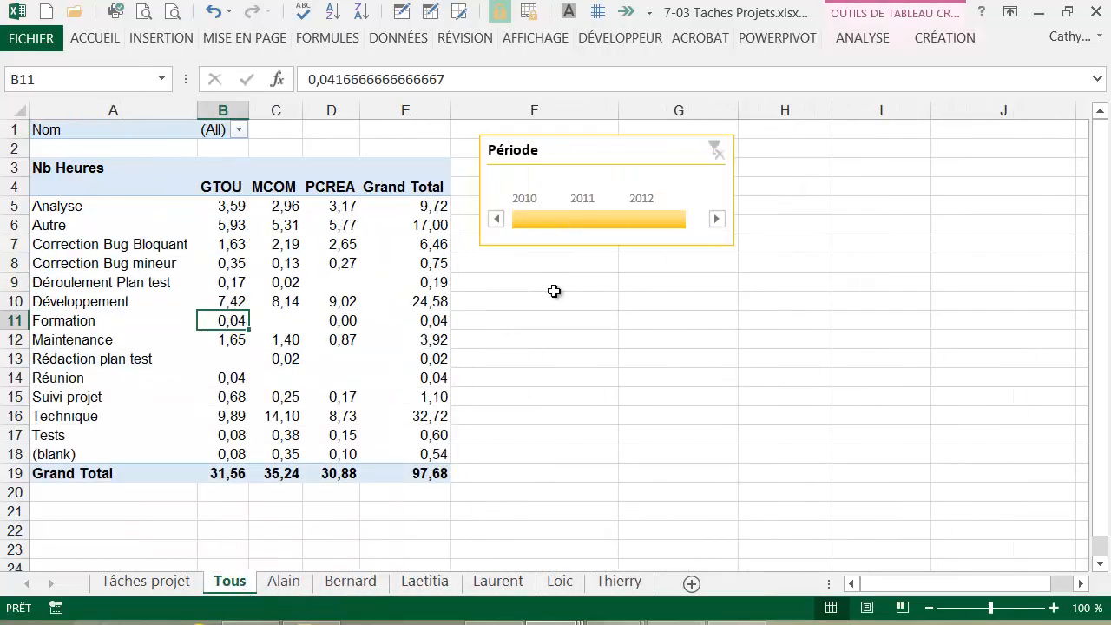
pyautogui.click(612, 147)
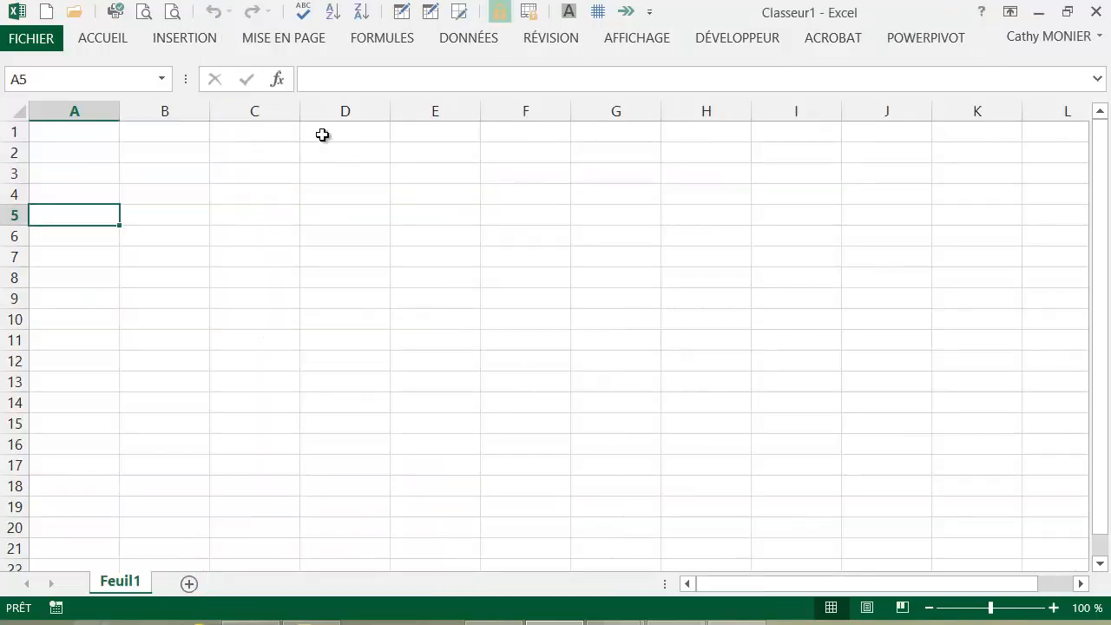
# Open the recently used workbook 7-03 Taches Projet.xlsx
pyautogui.click(54, 43)
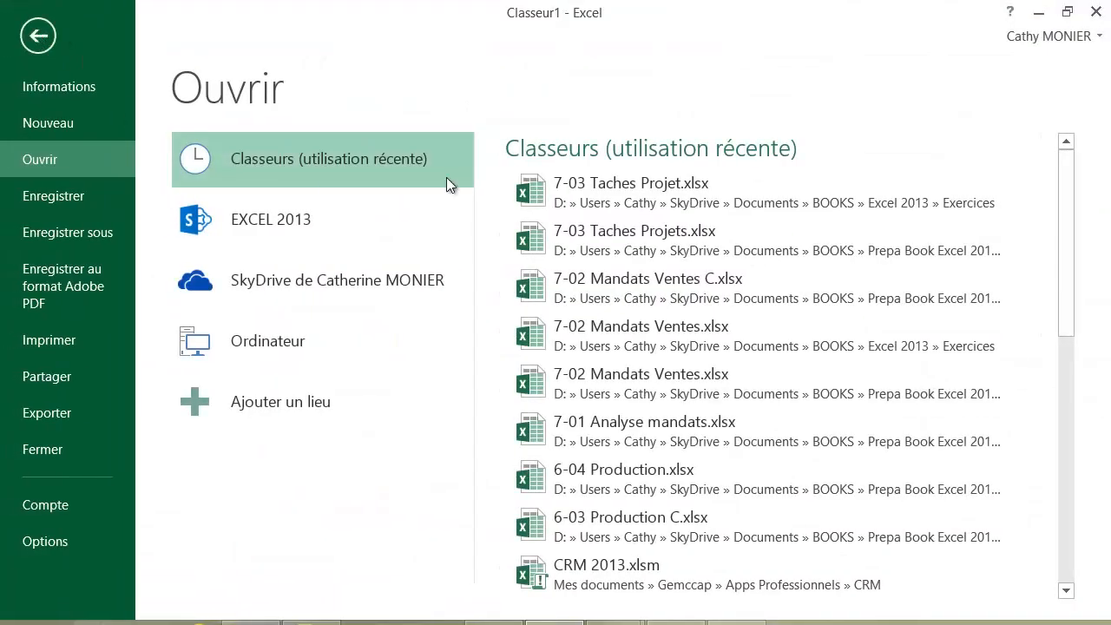
pyautogui.click(637, 191)
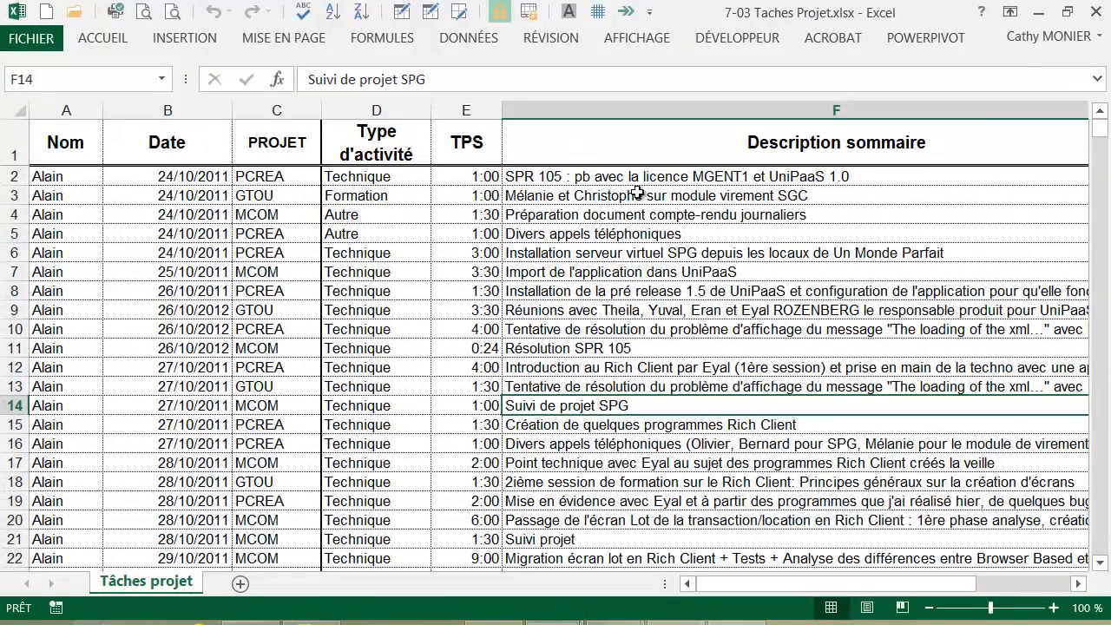
# Examine the task list's rows and its date, project, activity type, time and description columns
pyautogui.click(267, 310)
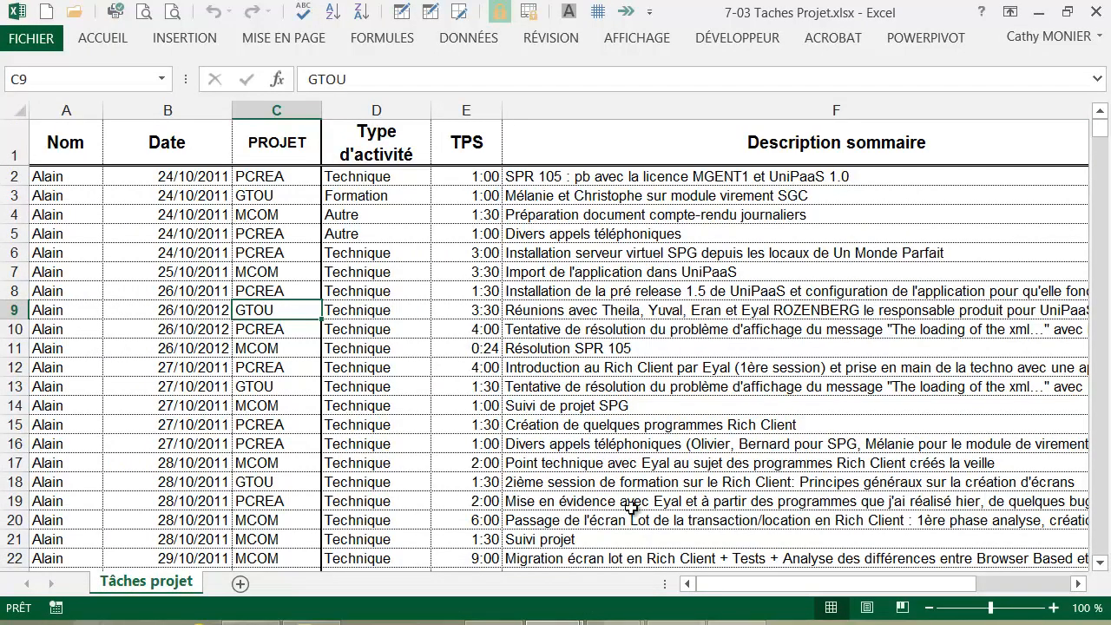
pyautogui.moveTo(752, 586); pyautogui.dragTo(699, 581)
pyautogui.scroll(-10, 237, 311)
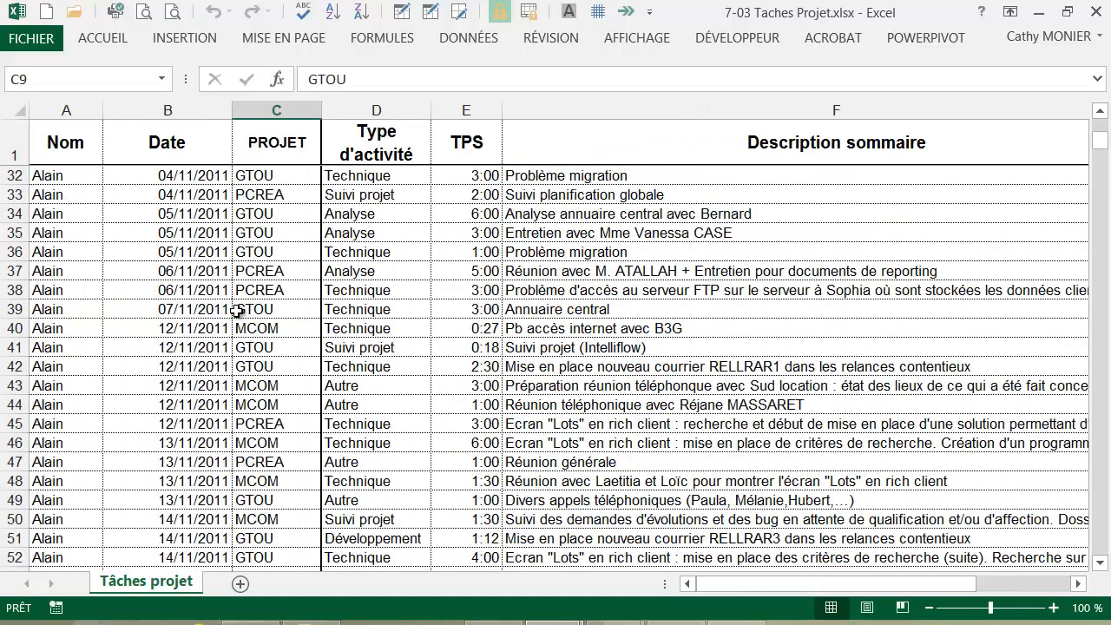
pyautogui.scroll(10, 237, 311)
pyautogui.click(164, 197)
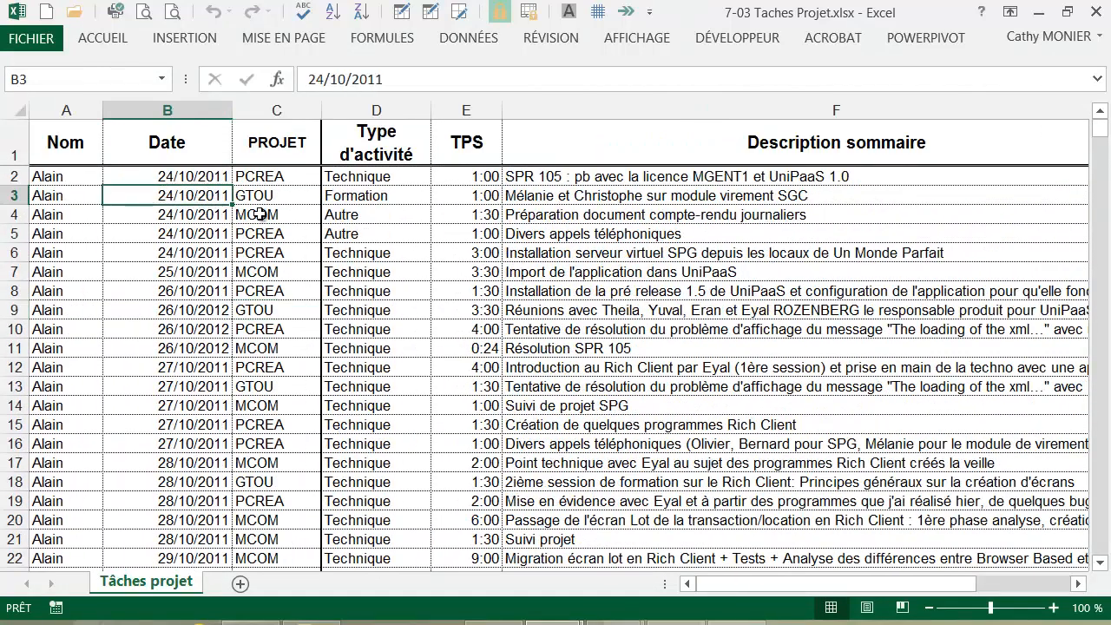
pyautogui.click(303, 177)
pyautogui.click(387, 178)
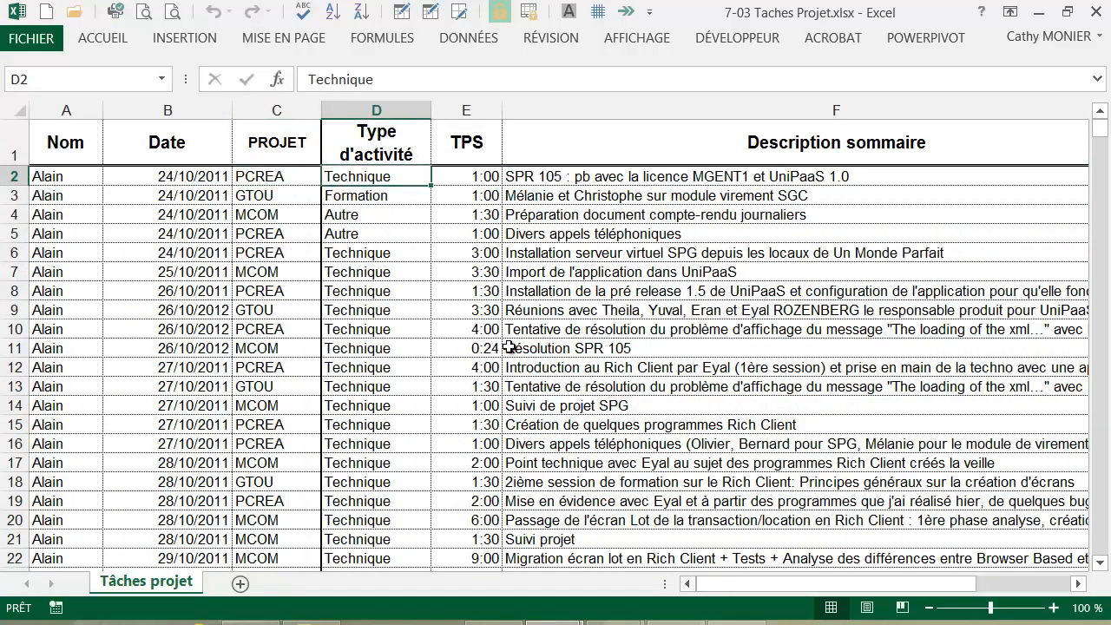
pyautogui.click(482, 177)
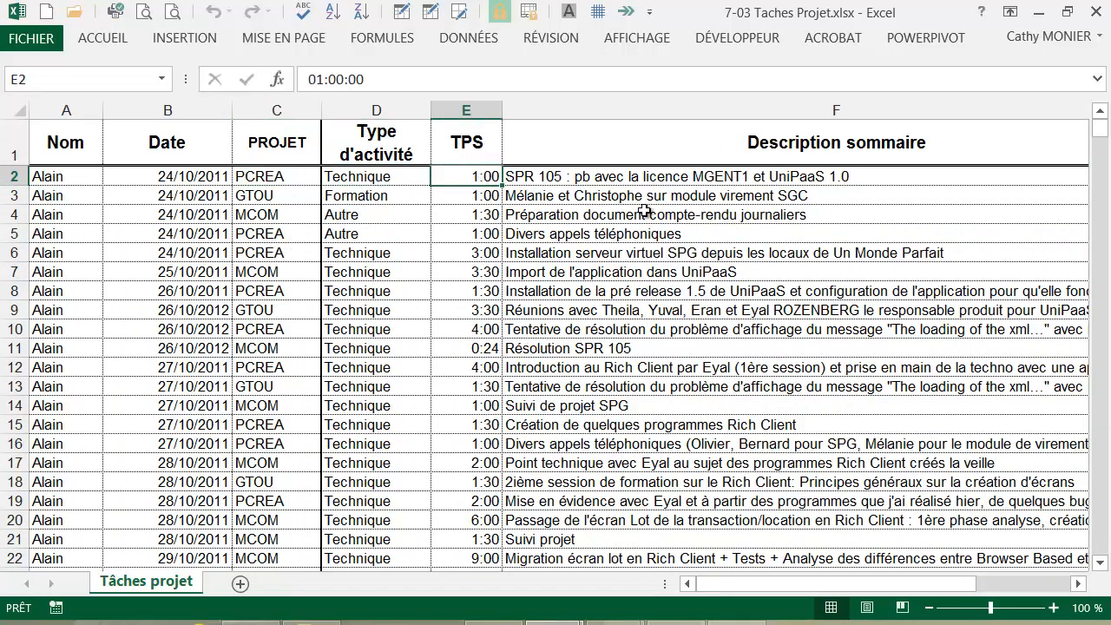
pyautogui.click(672, 176)
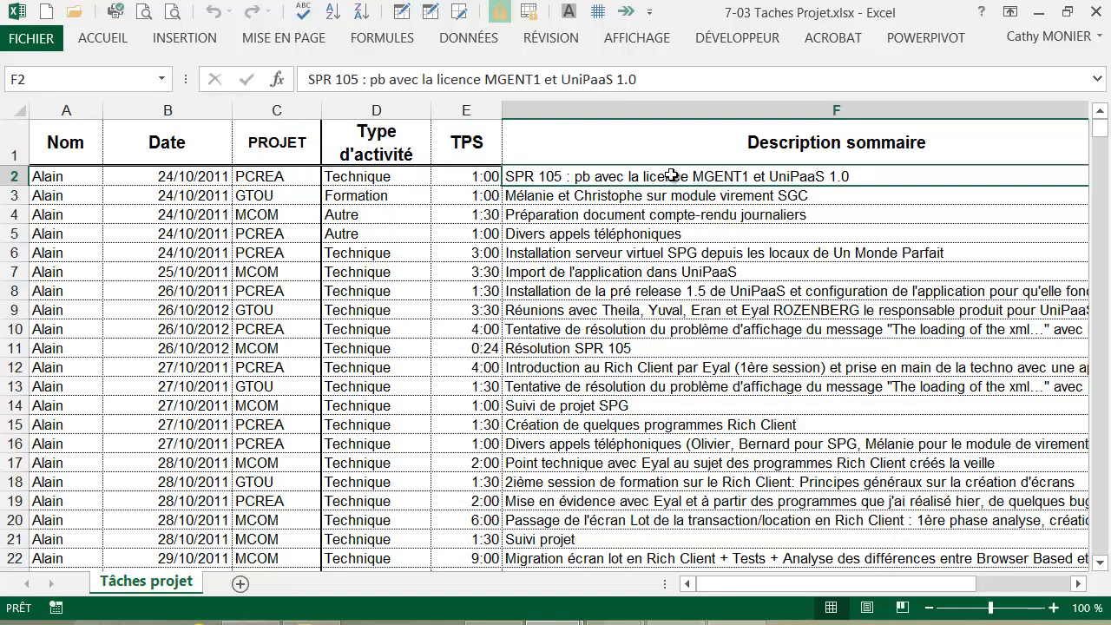
# Format the range A1:F1088 as a green medium-style table with headers and autofit the Type d'activité column
pyautogui.click(280, 289)
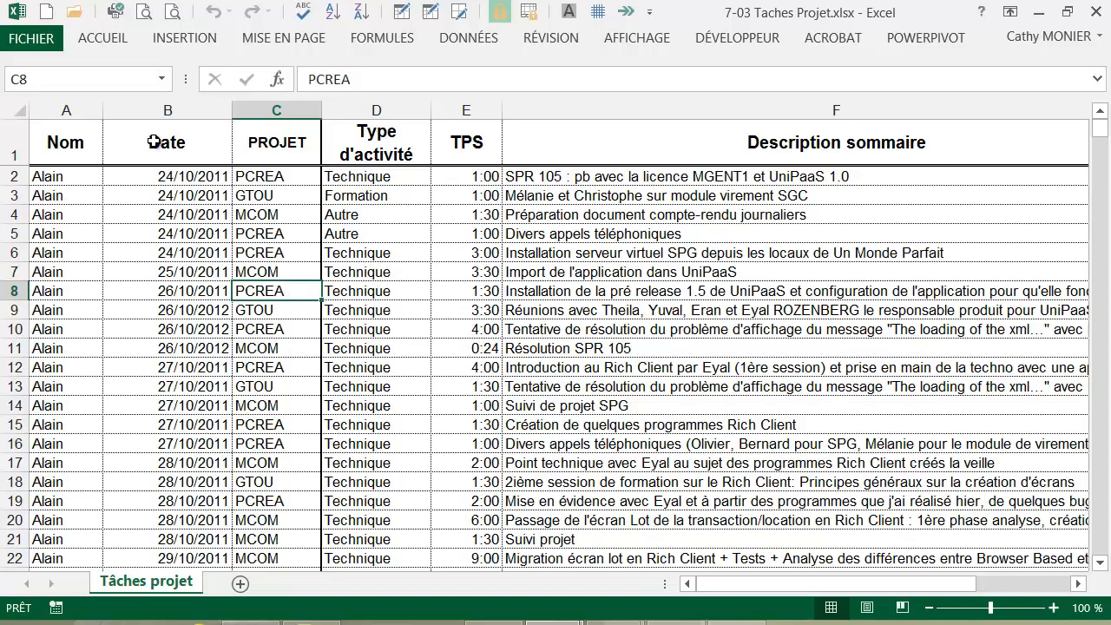
pyautogui.click(117, 39)
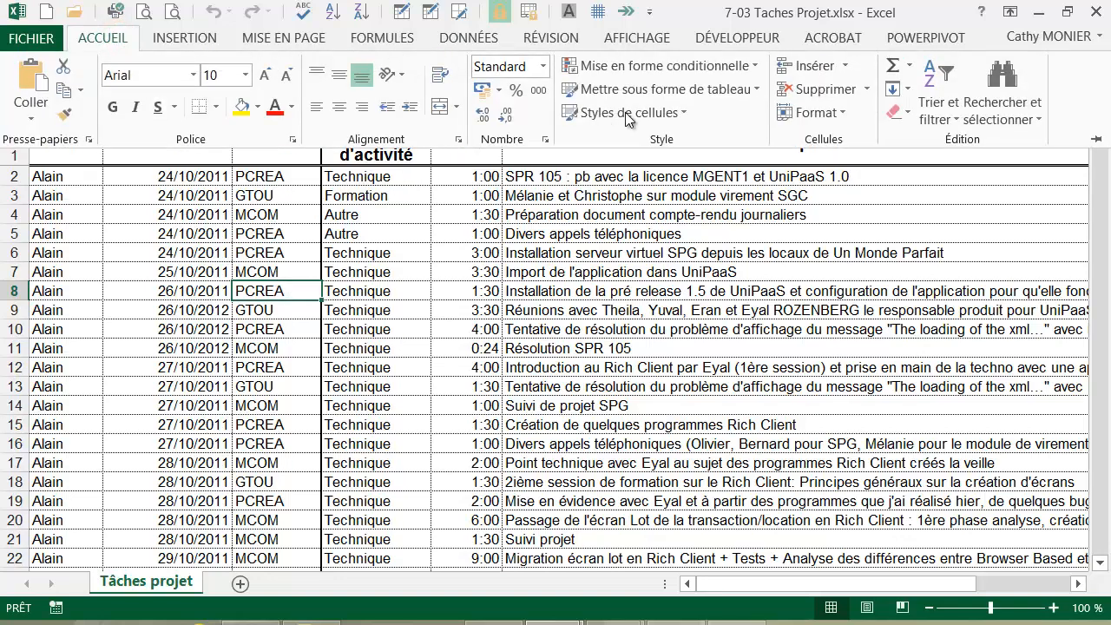
pyautogui.click(672, 91)
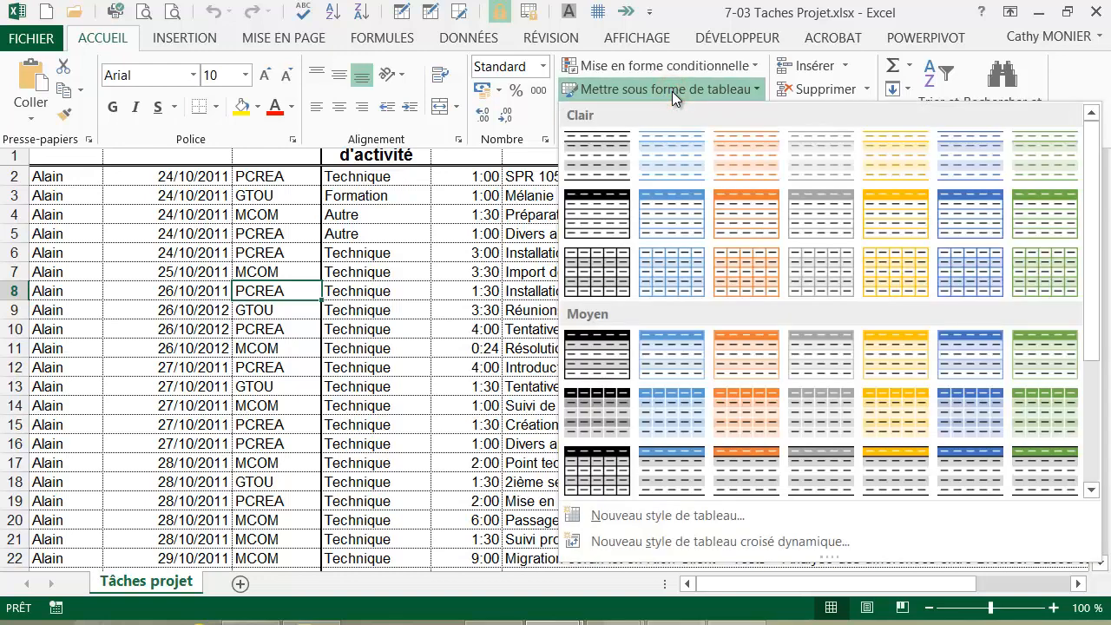
pyautogui.click(1055, 359)
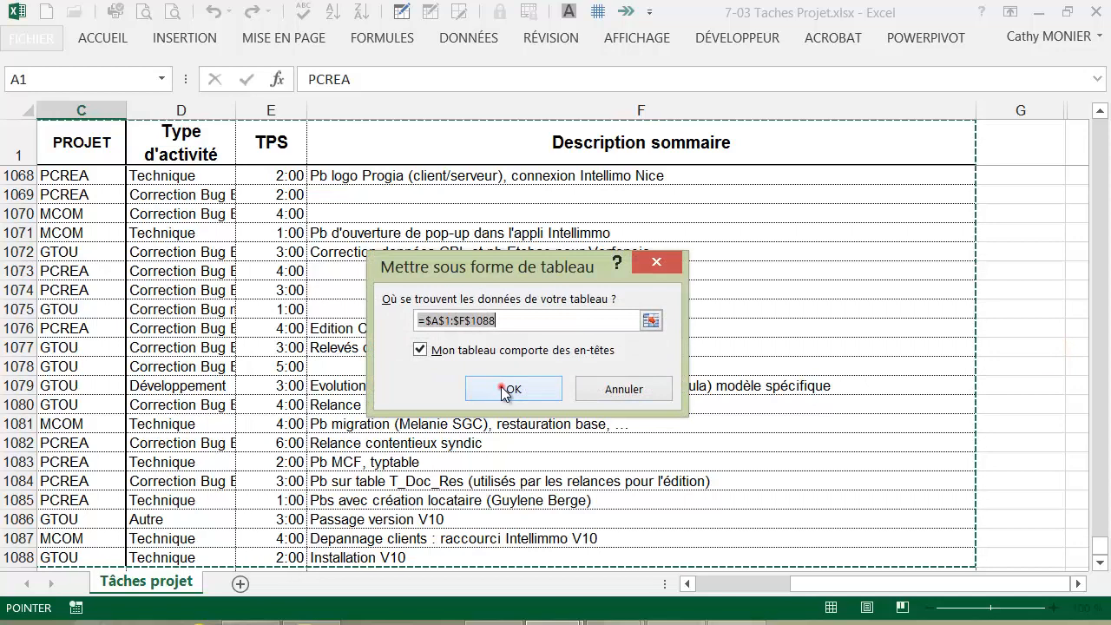
pyautogui.click(491, 388)
pyautogui.click(152, 389)
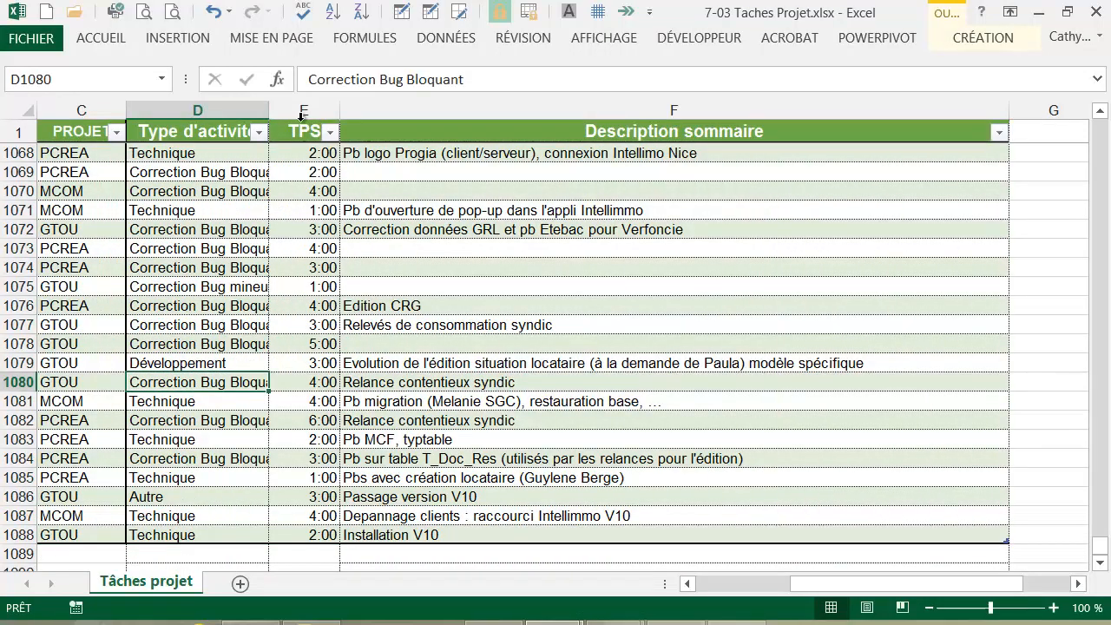
pyautogui.doubleClick(269, 110)
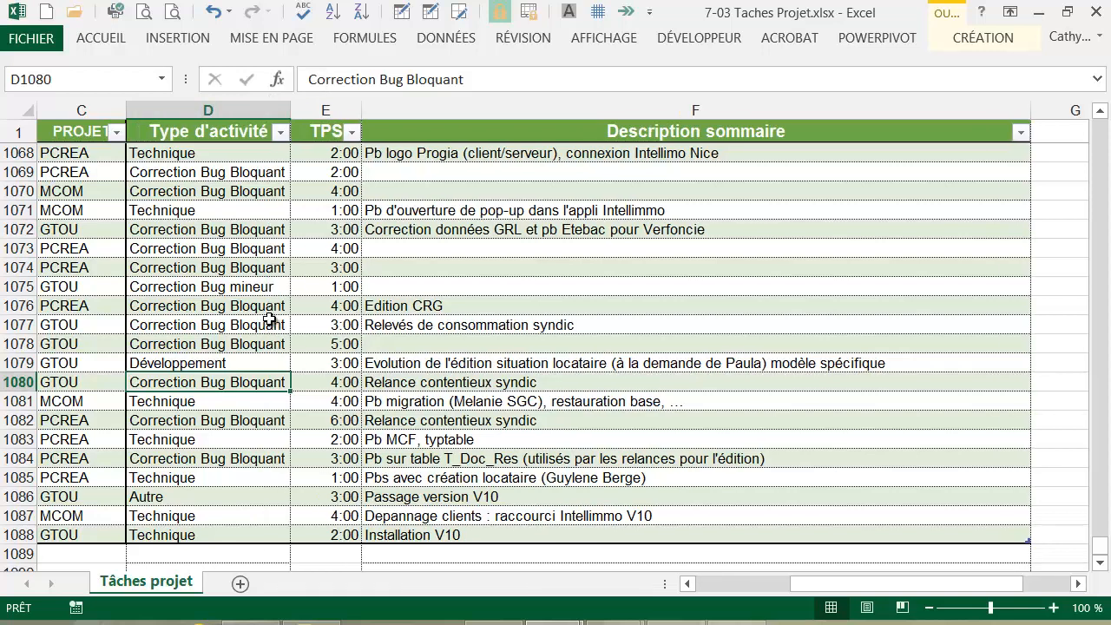
# Create a pivot table from Tableau1 on a new worksheet
pyautogui.click(270, 323)
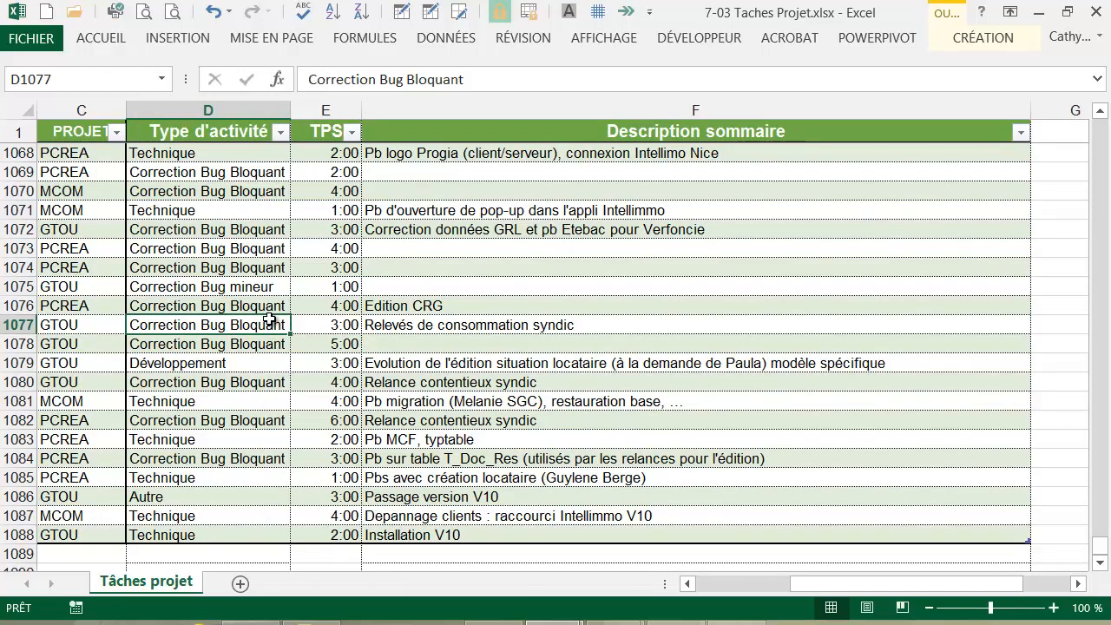
pyautogui.click(178, 38)
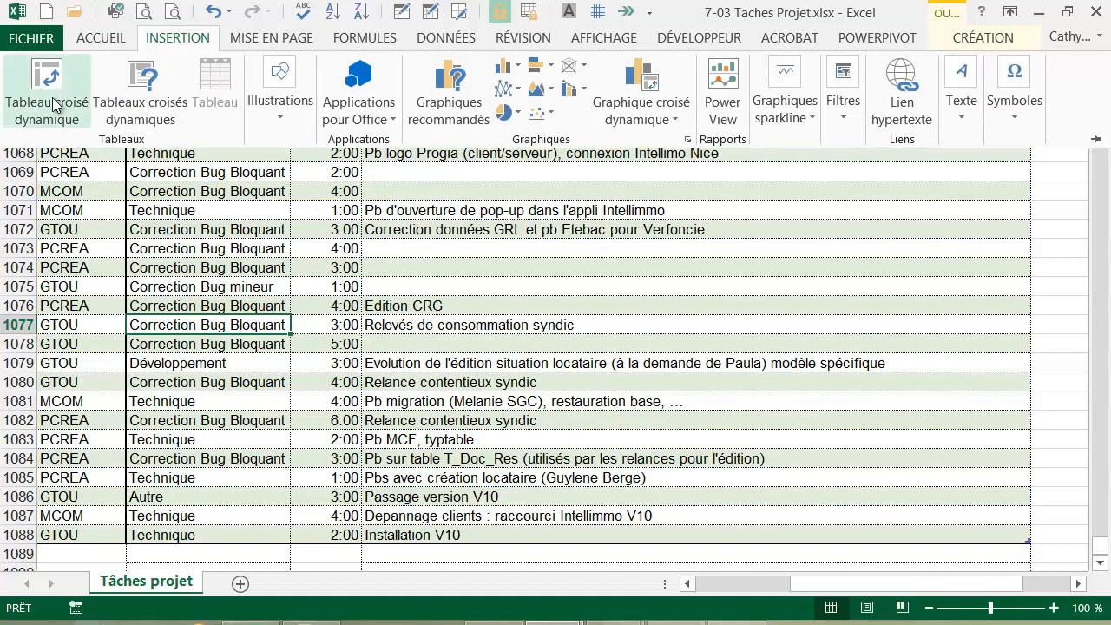
pyautogui.click(50, 97)
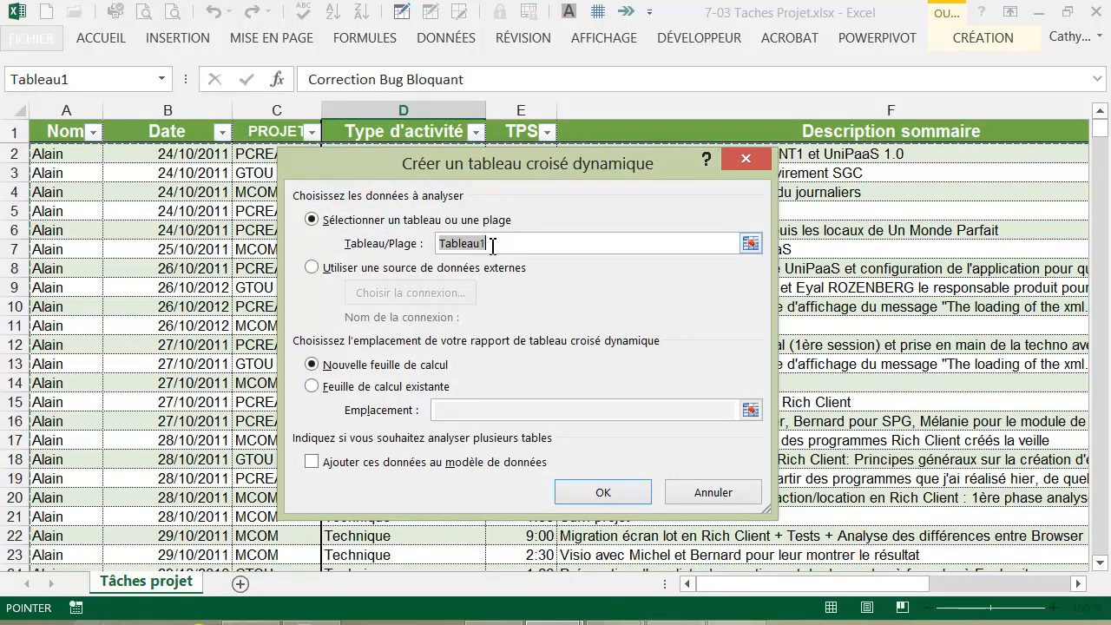
pyautogui.click(492, 243)
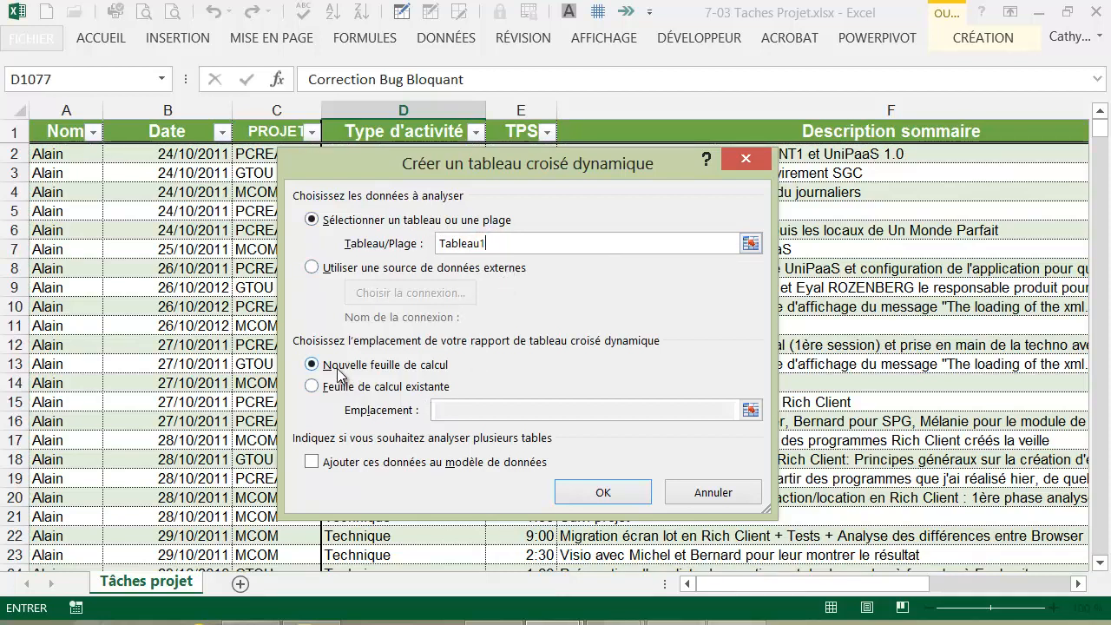
pyautogui.click(605, 492)
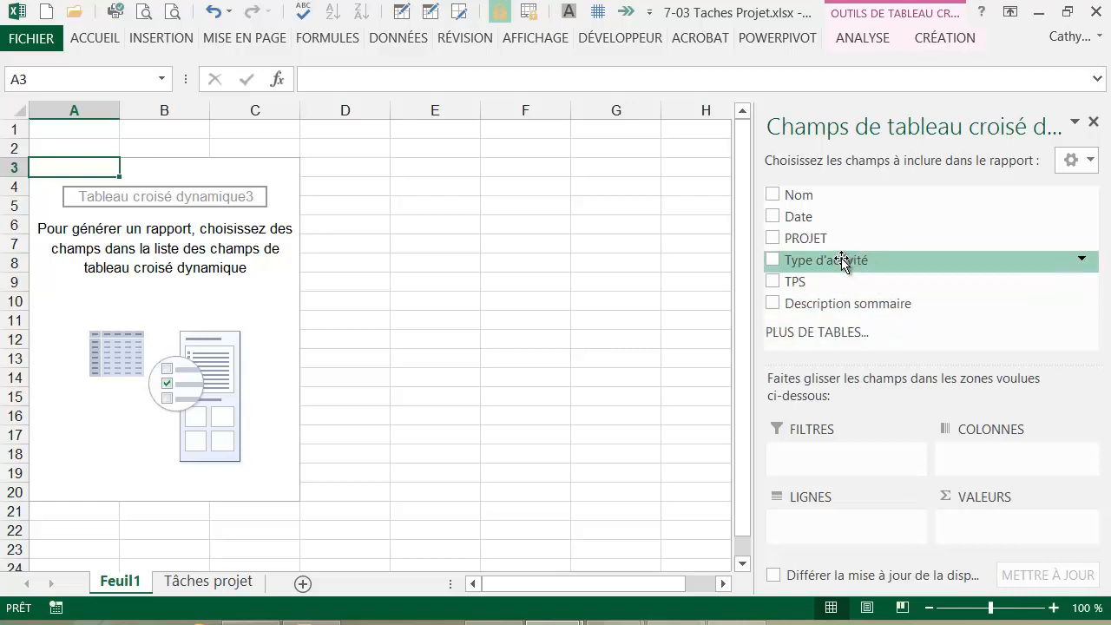
# Lay out the pivot table with Type d'activité as rows, PROJET as columns and TPS as values
pyautogui.moveTo(842, 261); pyautogui.dragTo(821, 543)
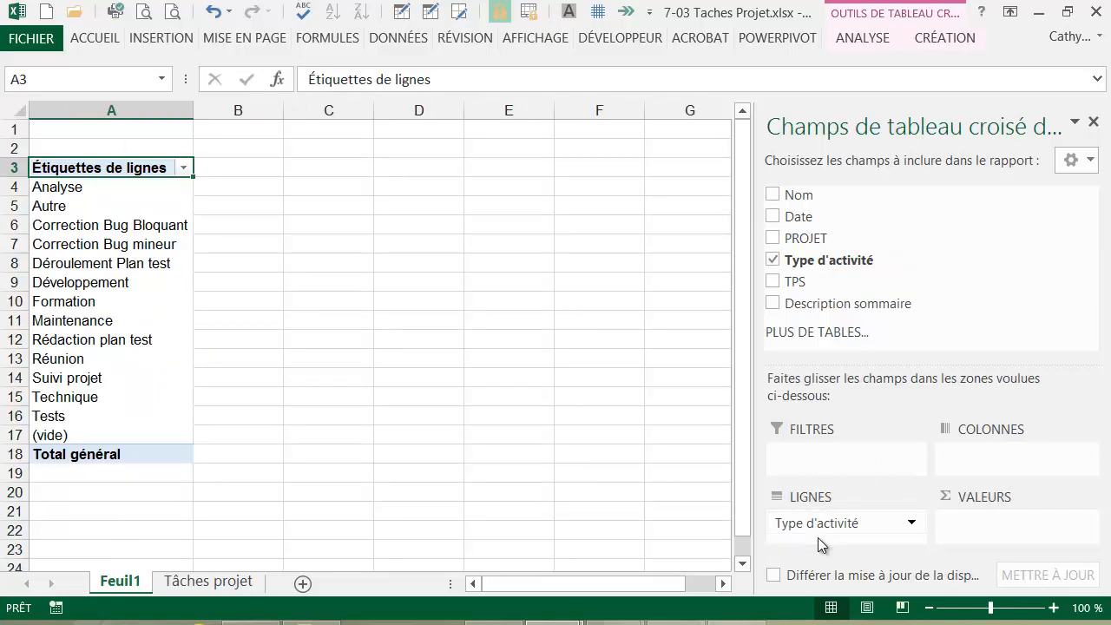
pyautogui.moveTo(807, 238); pyautogui.dragTo(972, 451)
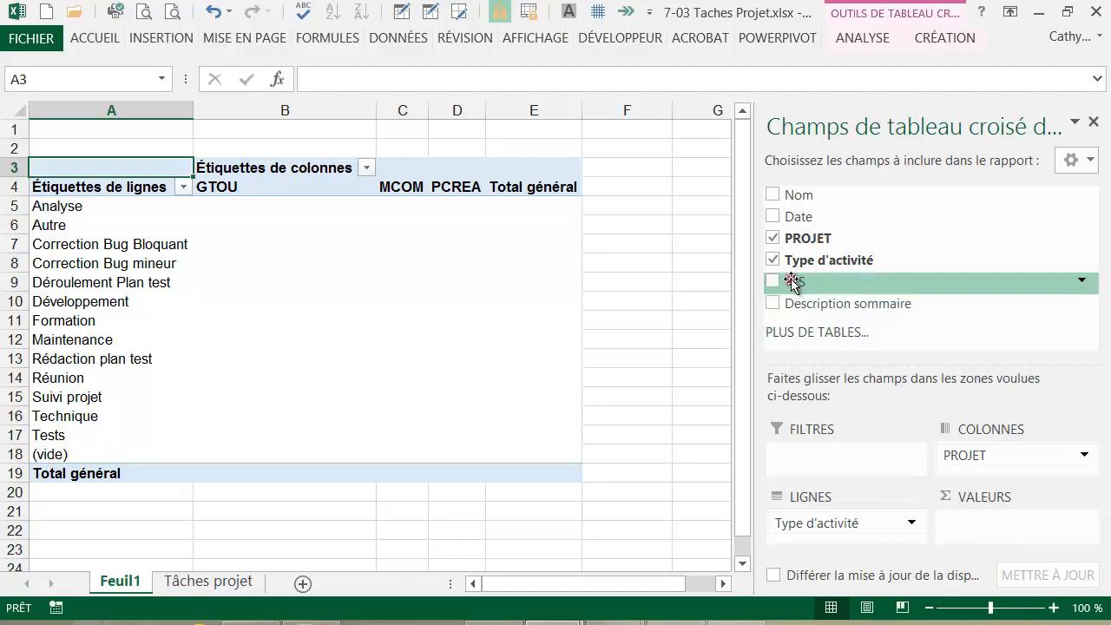
pyautogui.moveTo(792, 283); pyautogui.dragTo(974, 519)
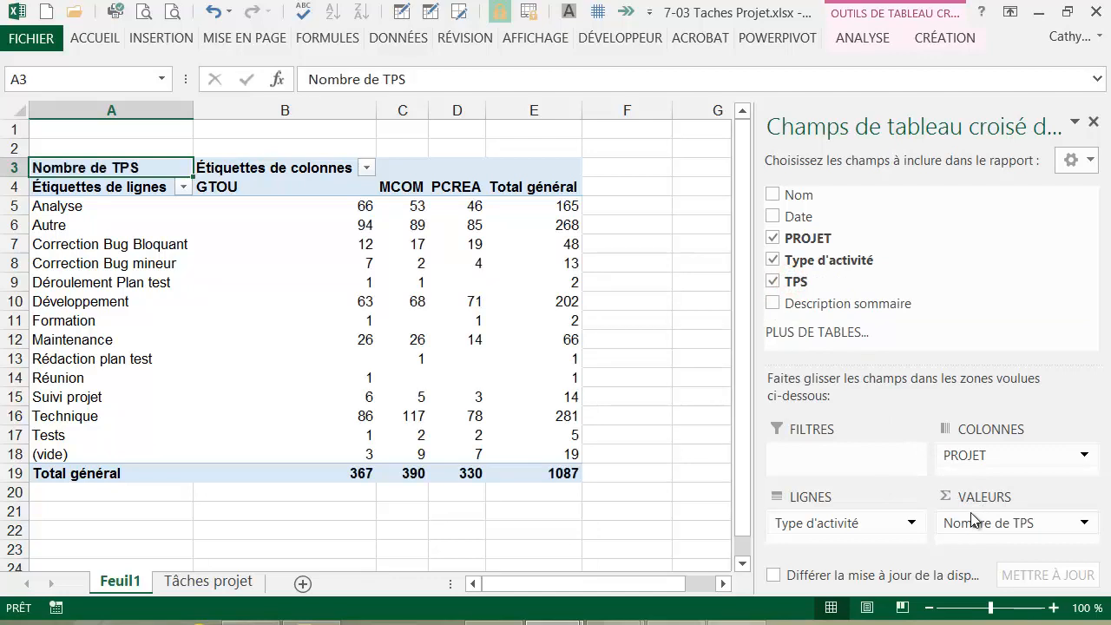
# Set the TPS value field to summarize by Somme and give it the custom name Nb Heures
pyautogui.click(1028, 521)
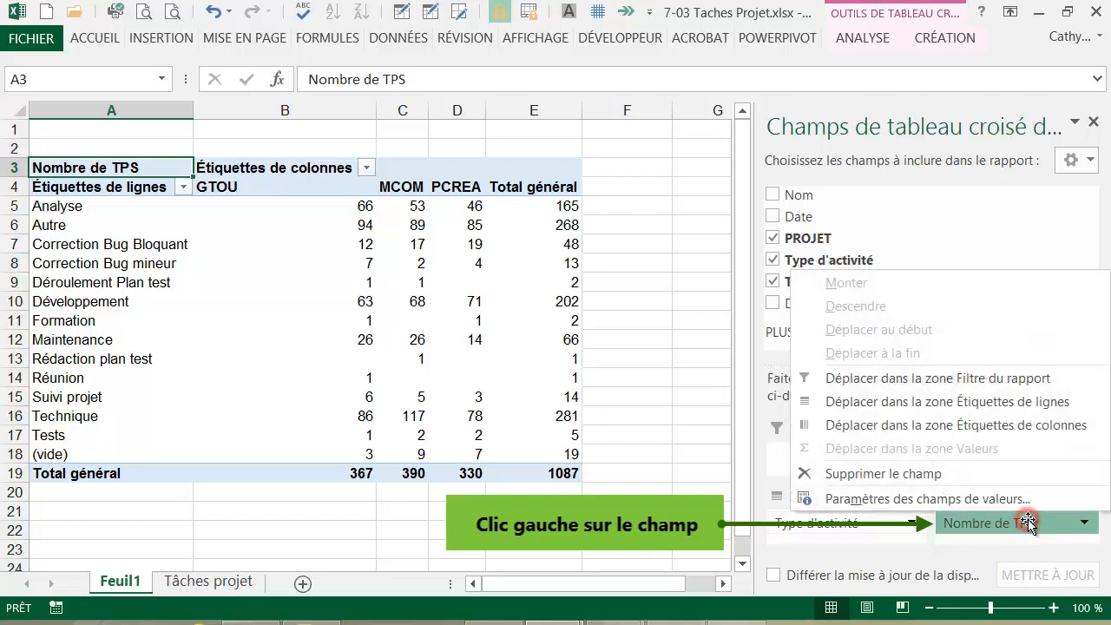
pyautogui.click(973, 501)
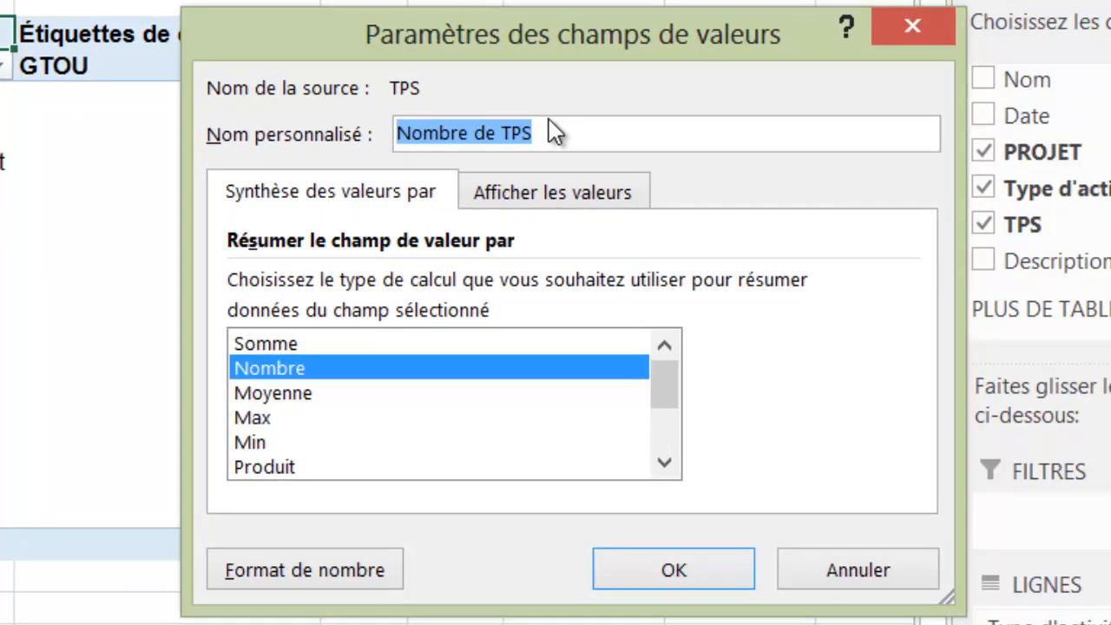
pyautogui.click(295, 344)
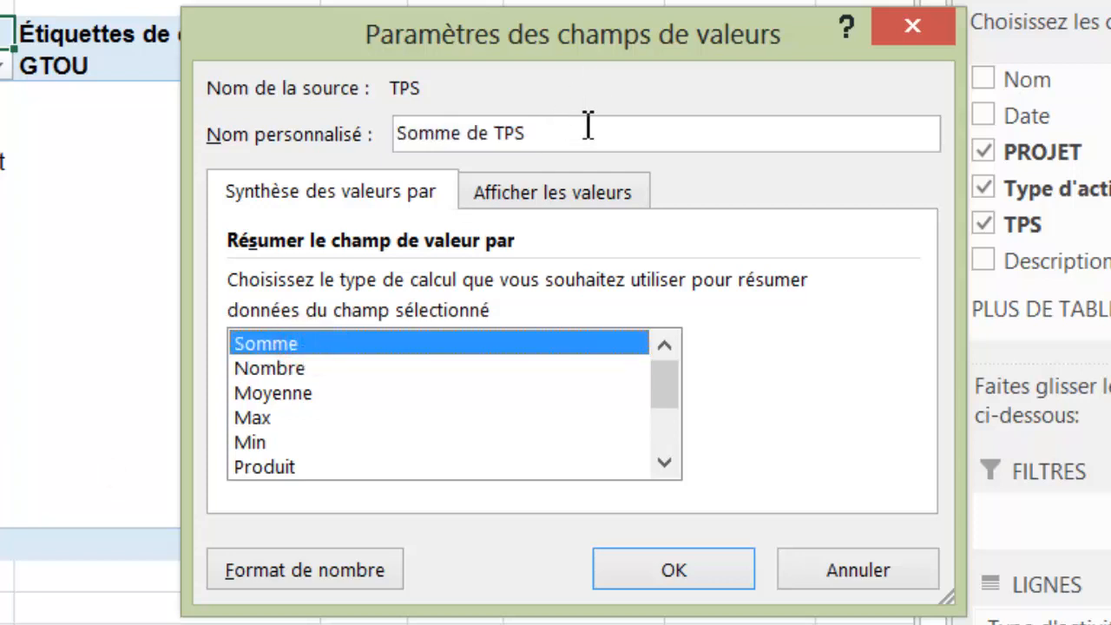
pyautogui.moveTo(565, 129); pyautogui.dragTo(361, 139)
pyautogui.write('Nb')
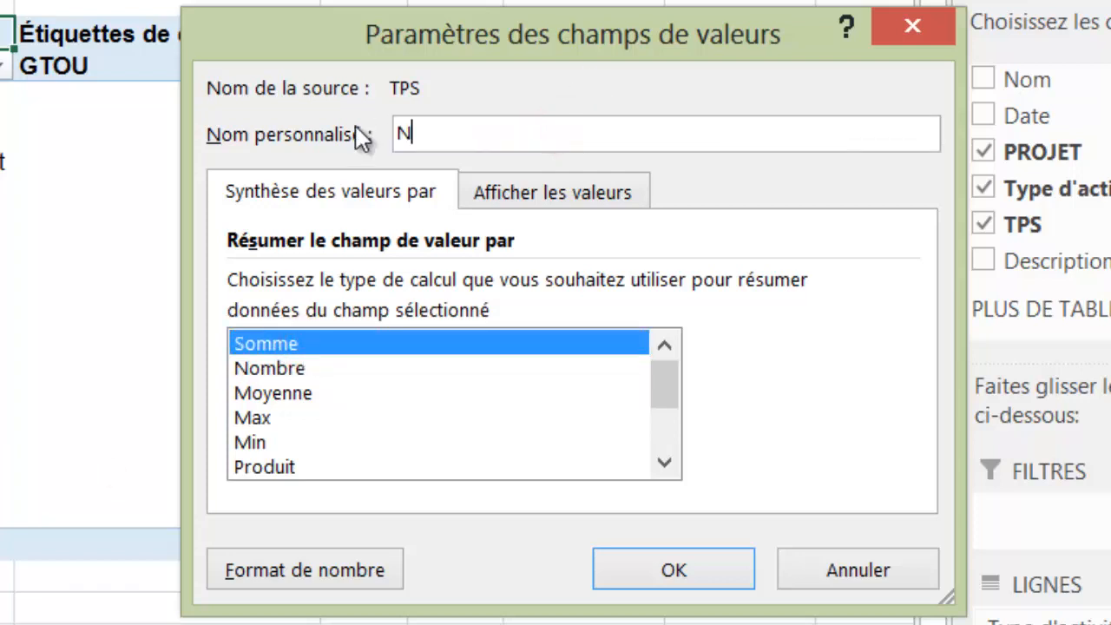
pyautogui.write(' Heures')
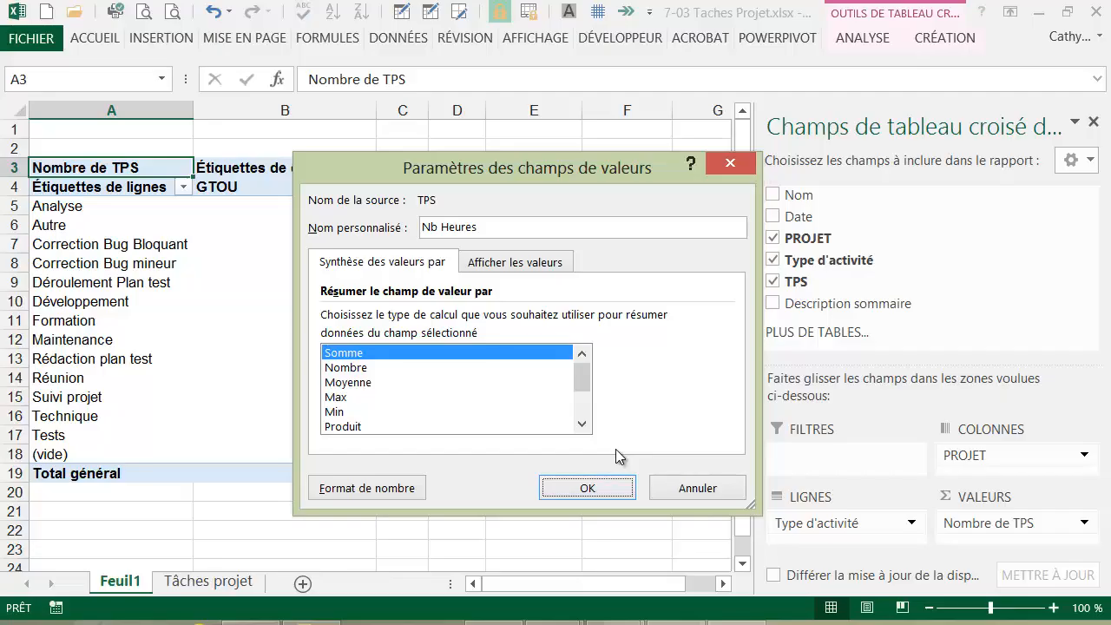
# Format the Nb Heures values as Nombre with 2 decimals and a thousands separator, and apply the value field settings
pyautogui.click(349, 488)
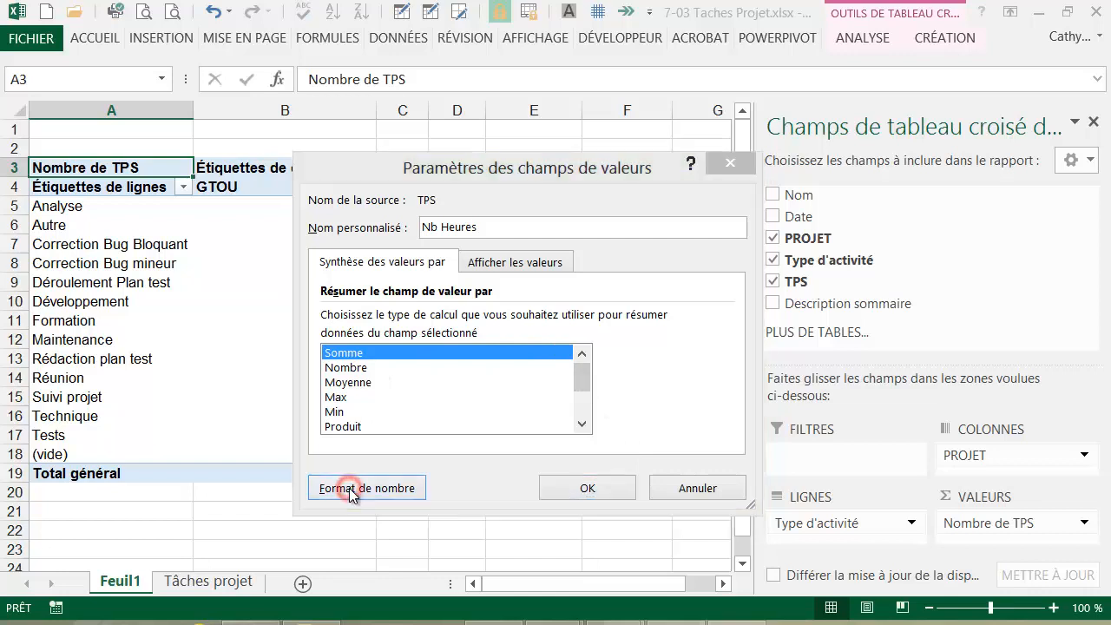
pyautogui.click(278, 190)
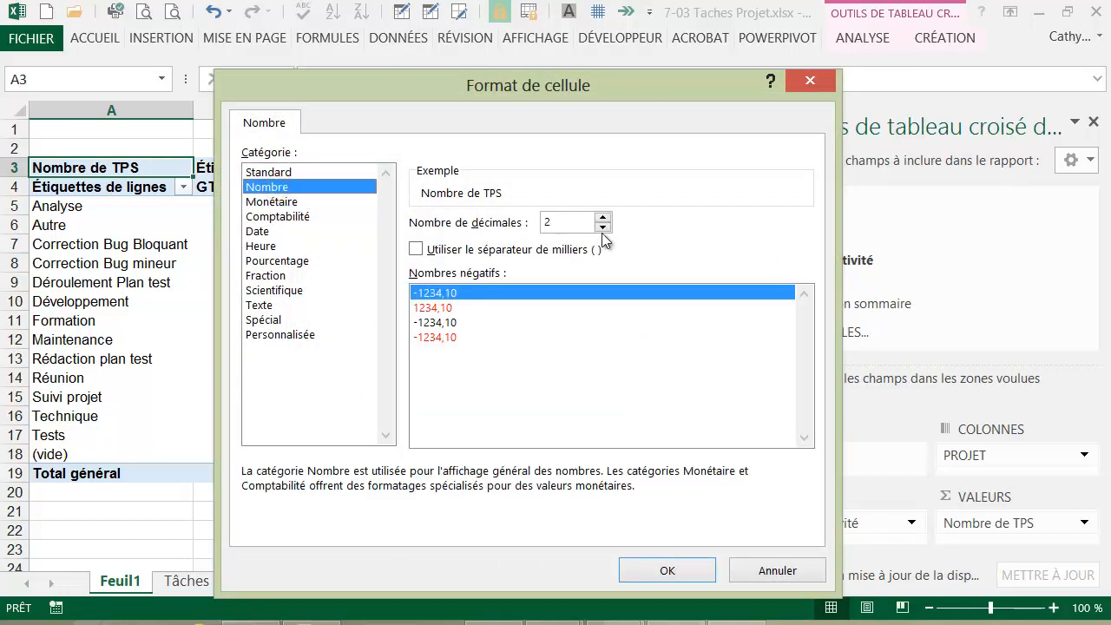
pyautogui.click(416, 249)
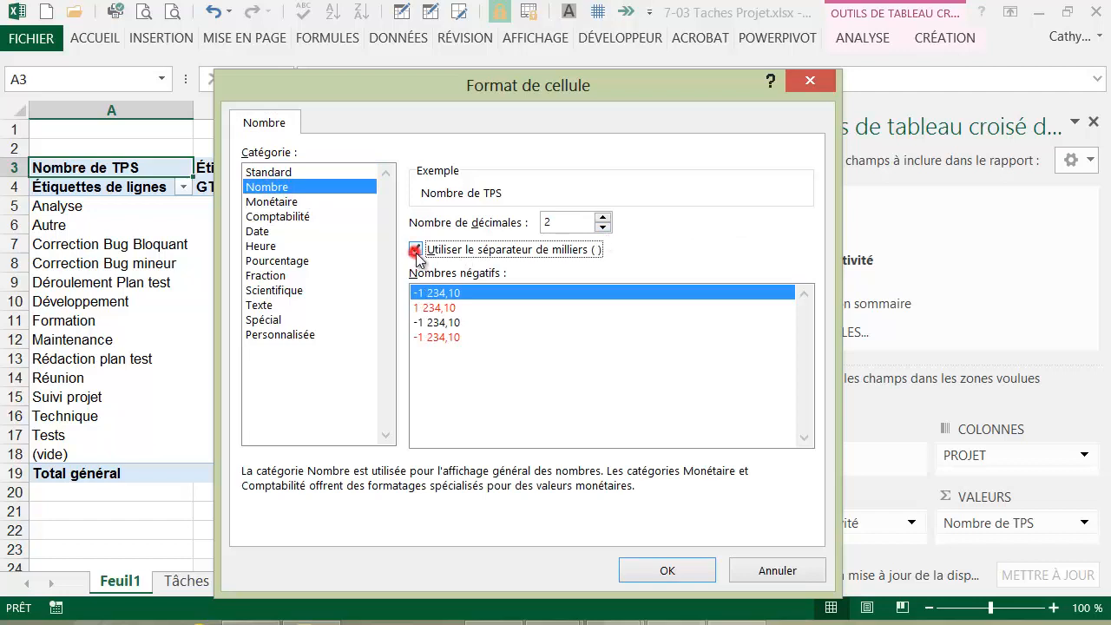
pyautogui.click(645, 575)
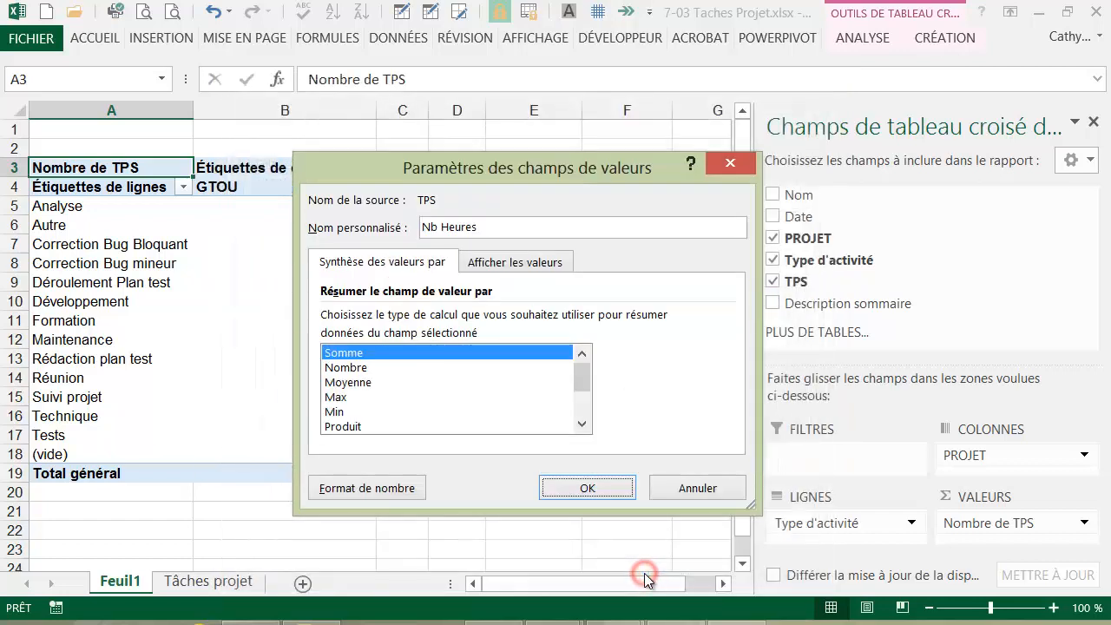
pyautogui.click(587, 489)
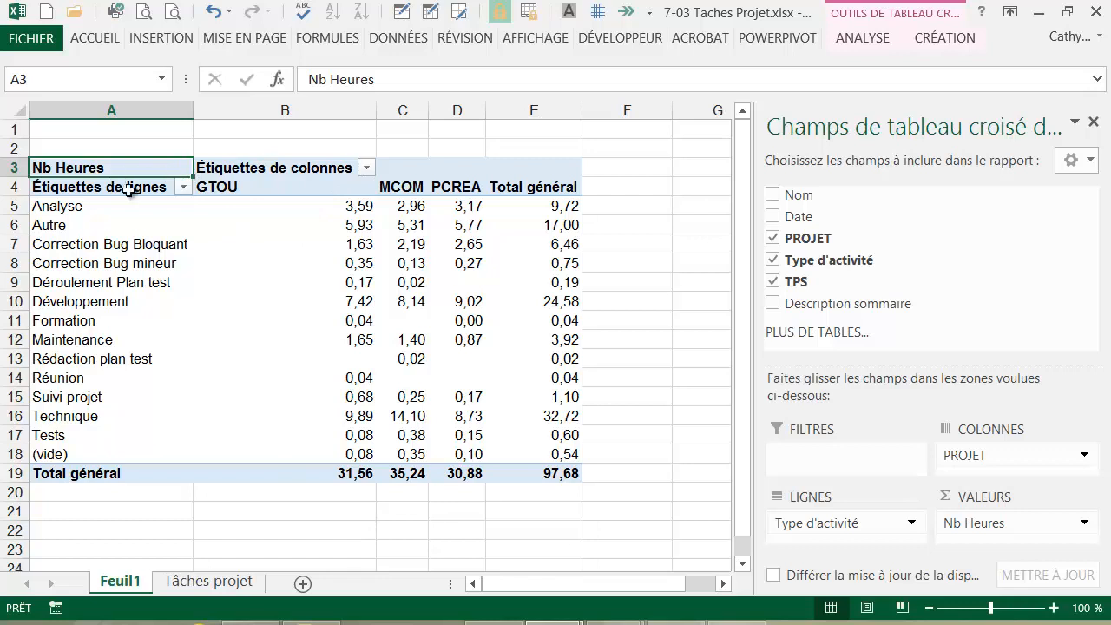
# Hide the pivot table's field headers for the row and column labels
pyautogui.click(242, 168)
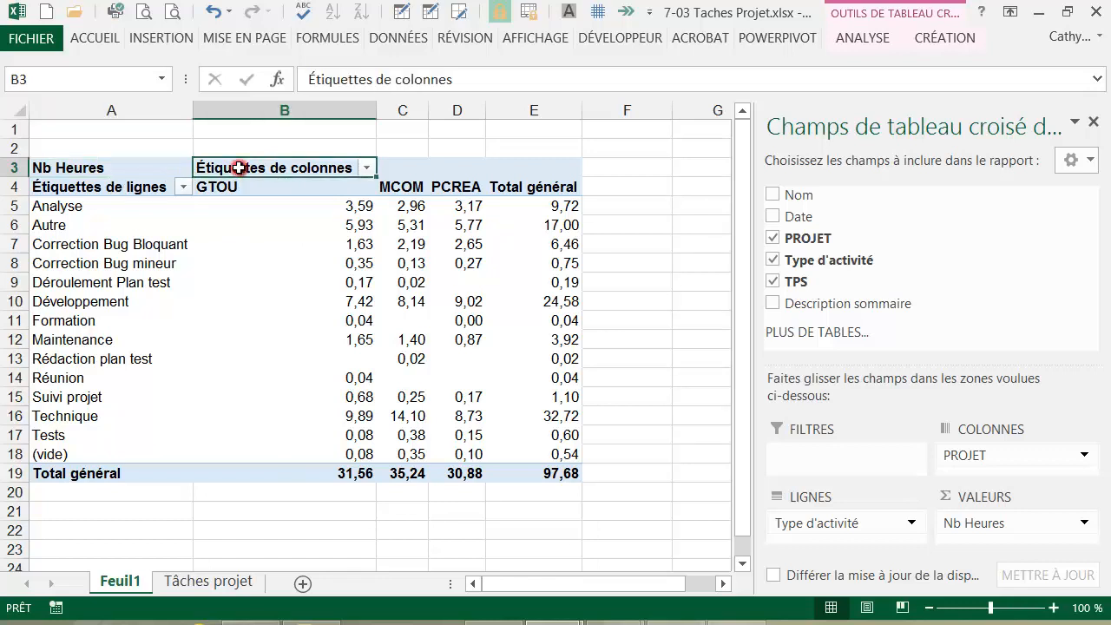
pyautogui.click(110, 187)
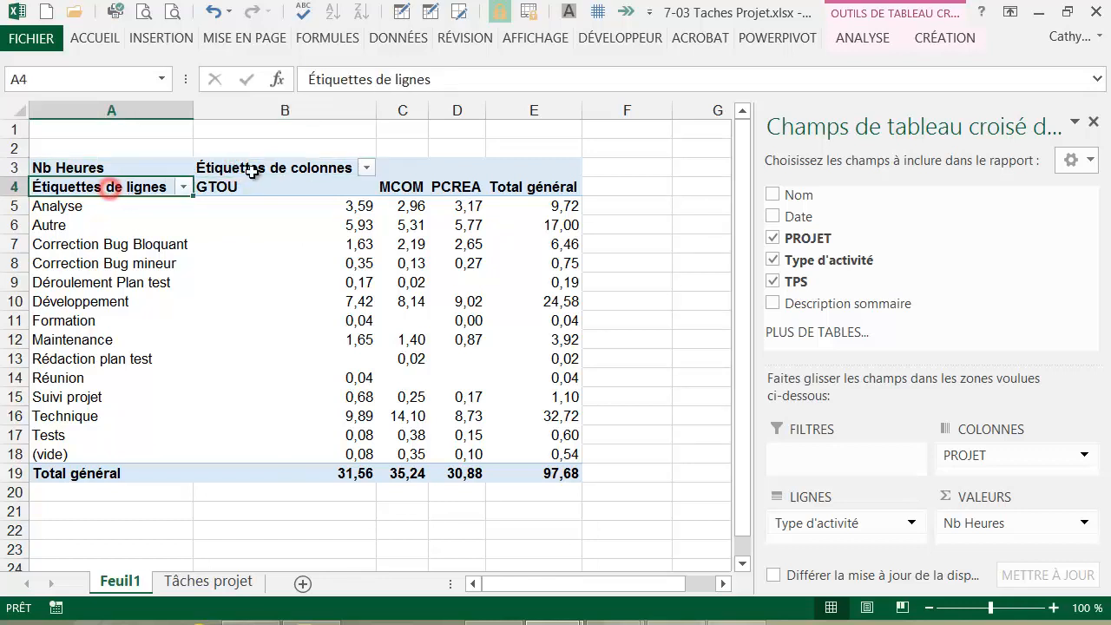
pyautogui.click(254, 172)
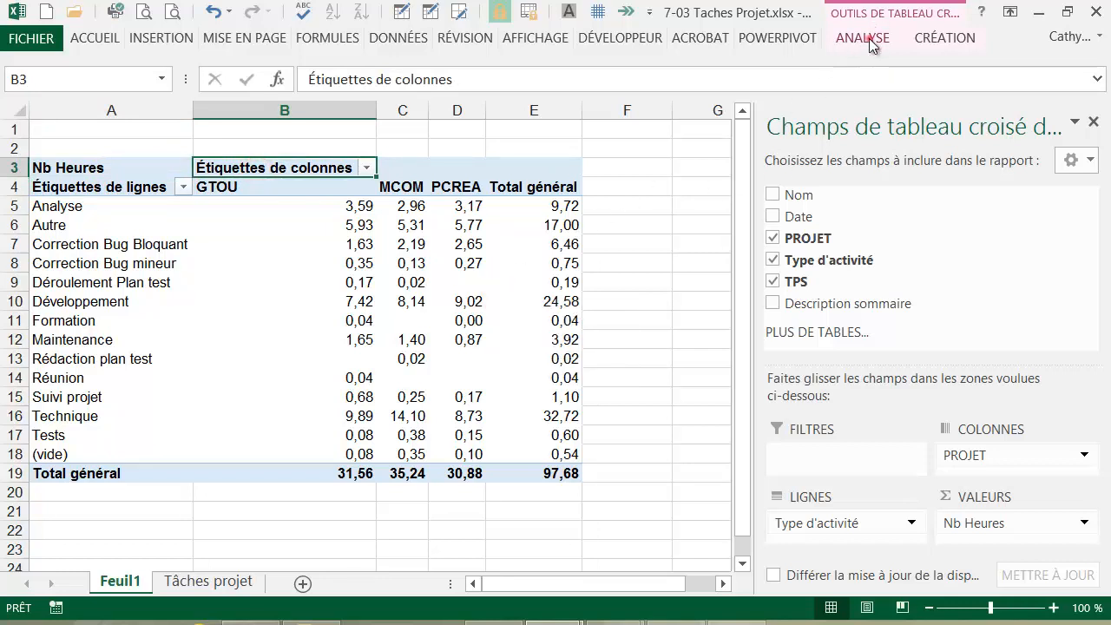
pyautogui.click(870, 38)
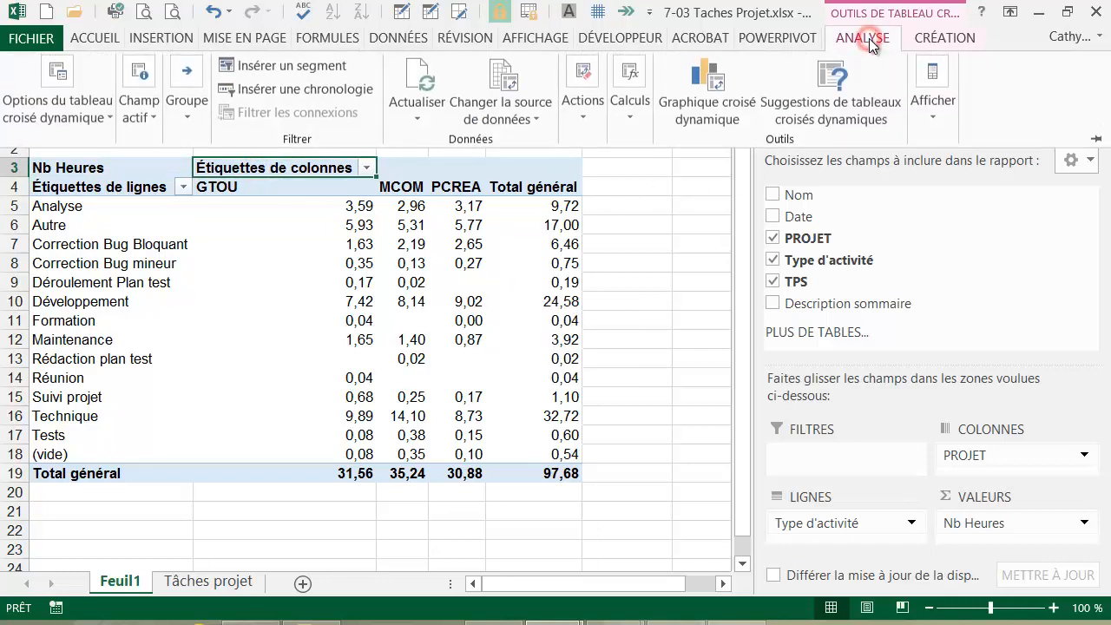
pyautogui.click(931, 113)
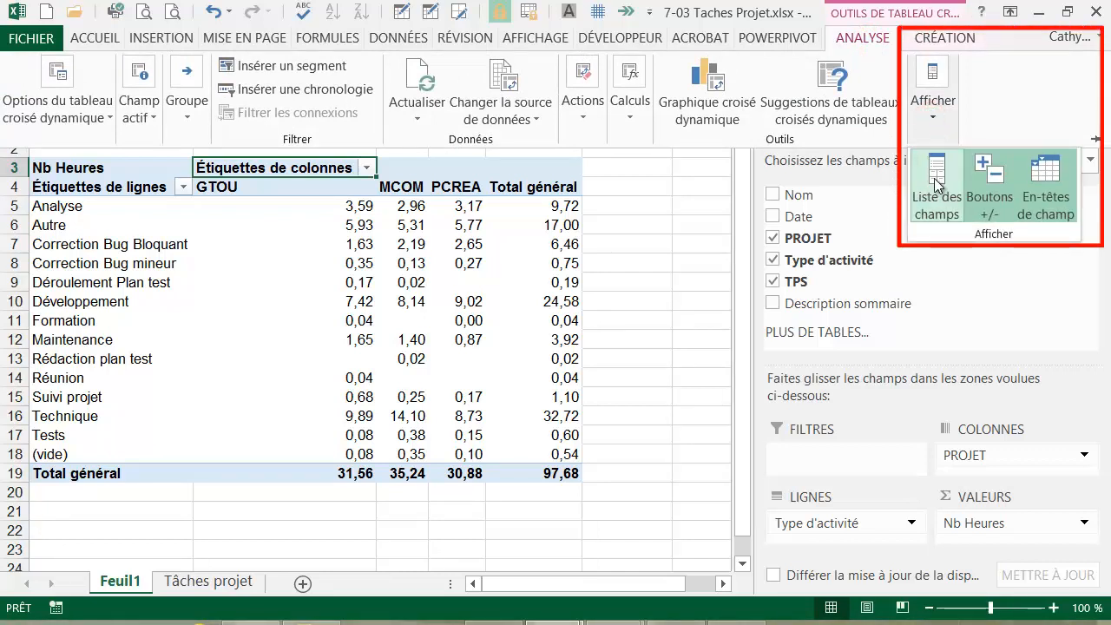
pyautogui.click(1051, 208)
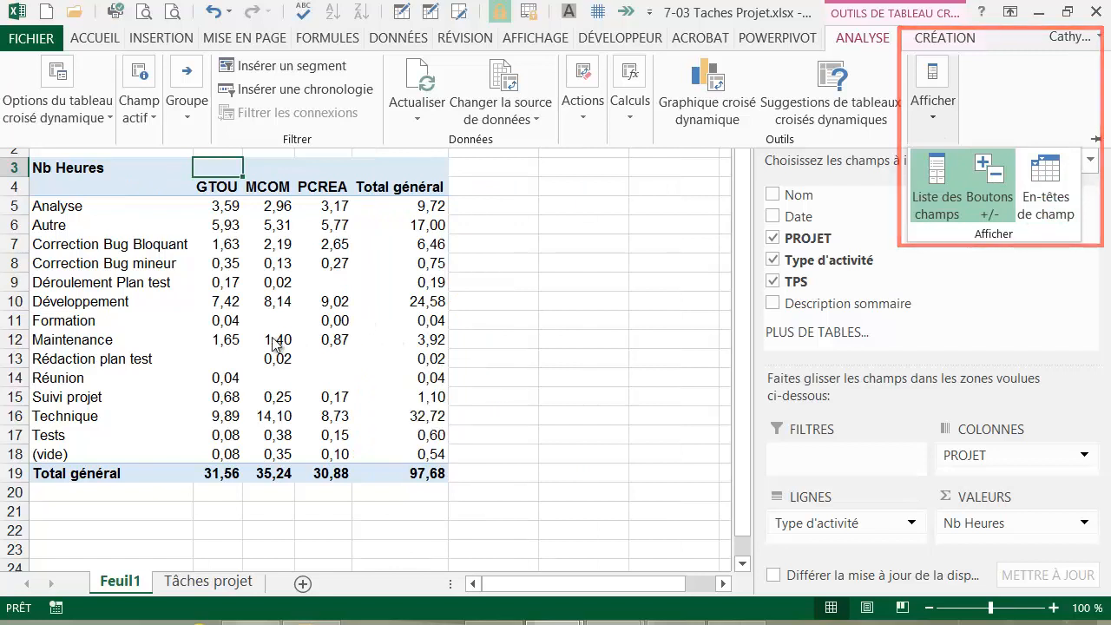
pyautogui.click(262, 290)
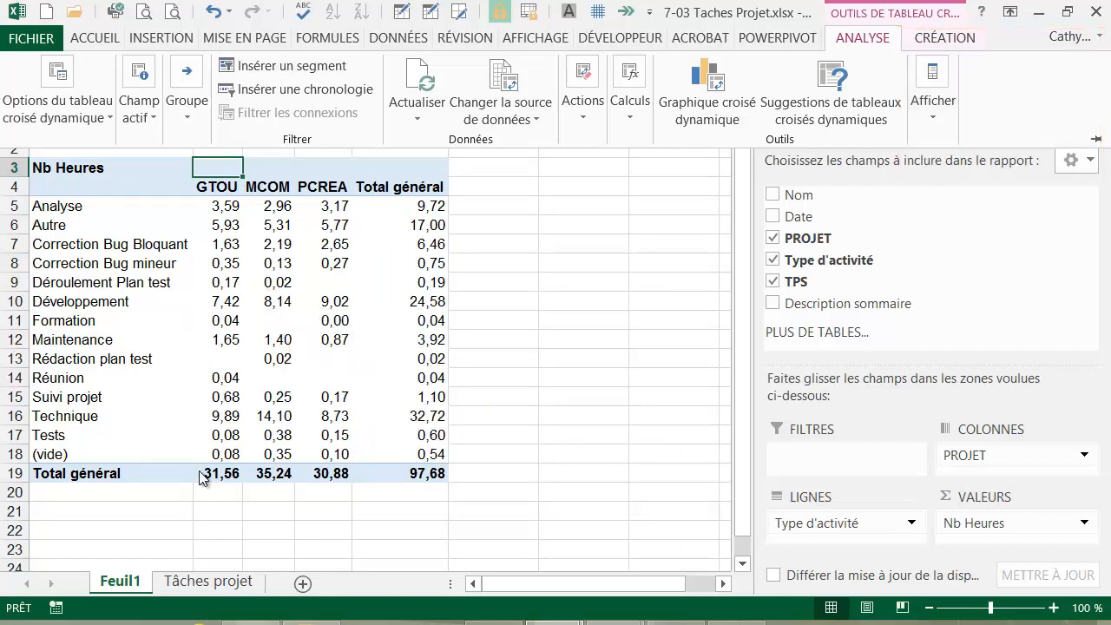
# Rename the pivot table sheet Feuil1 as Tous and move it after the Tâches projet sheet
pyautogui.click(137, 588)
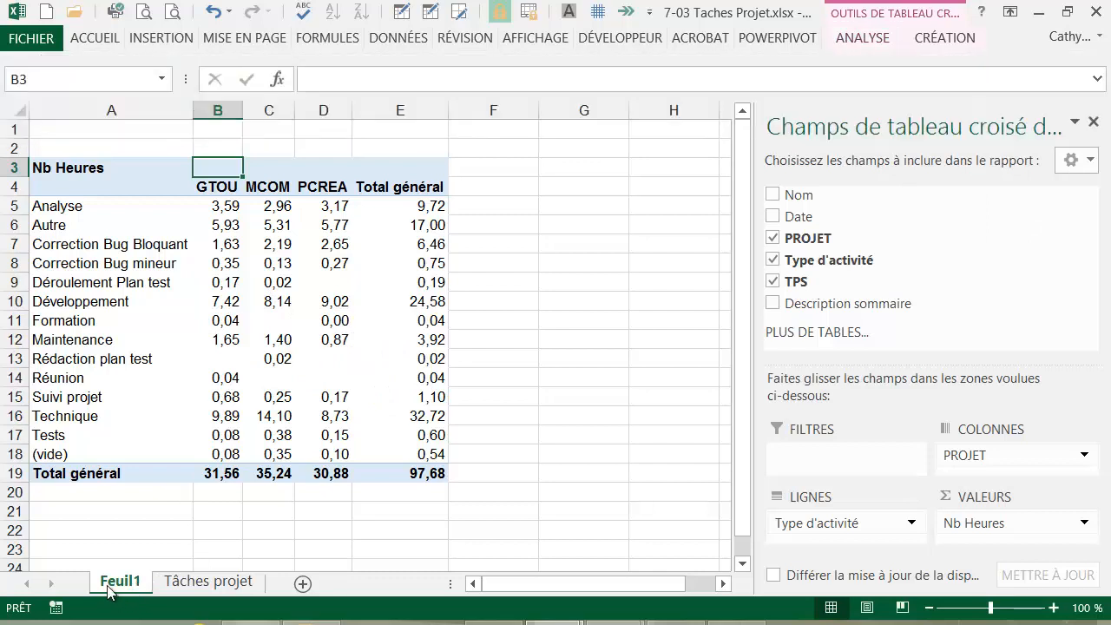
pyautogui.doubleClick(110, 587)
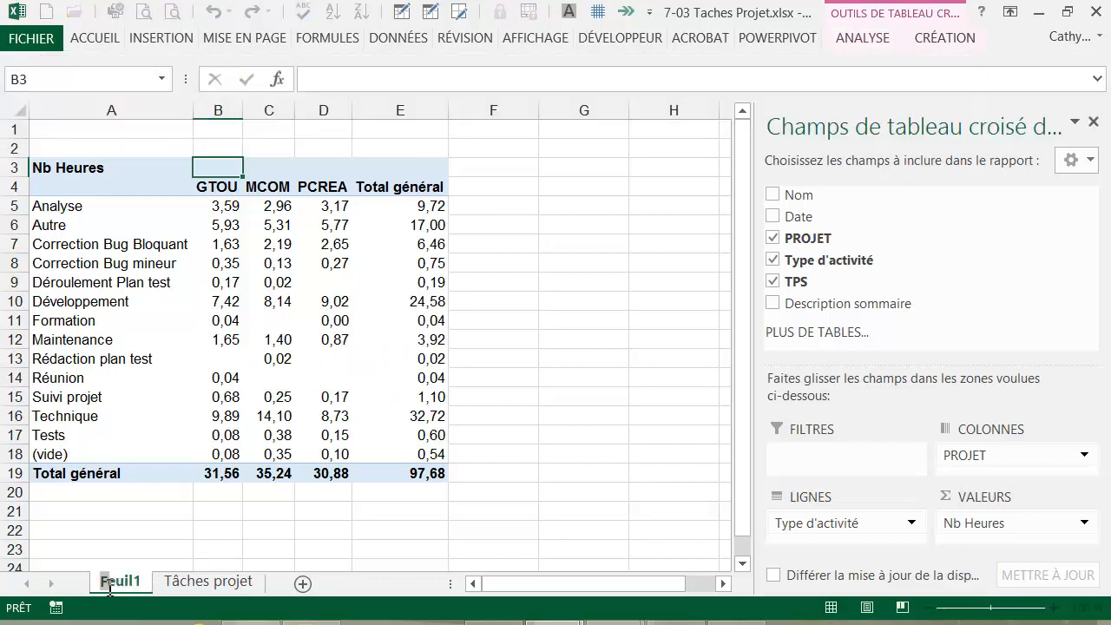
pyautogui.write('Tous')
pyautogui.press('Return')
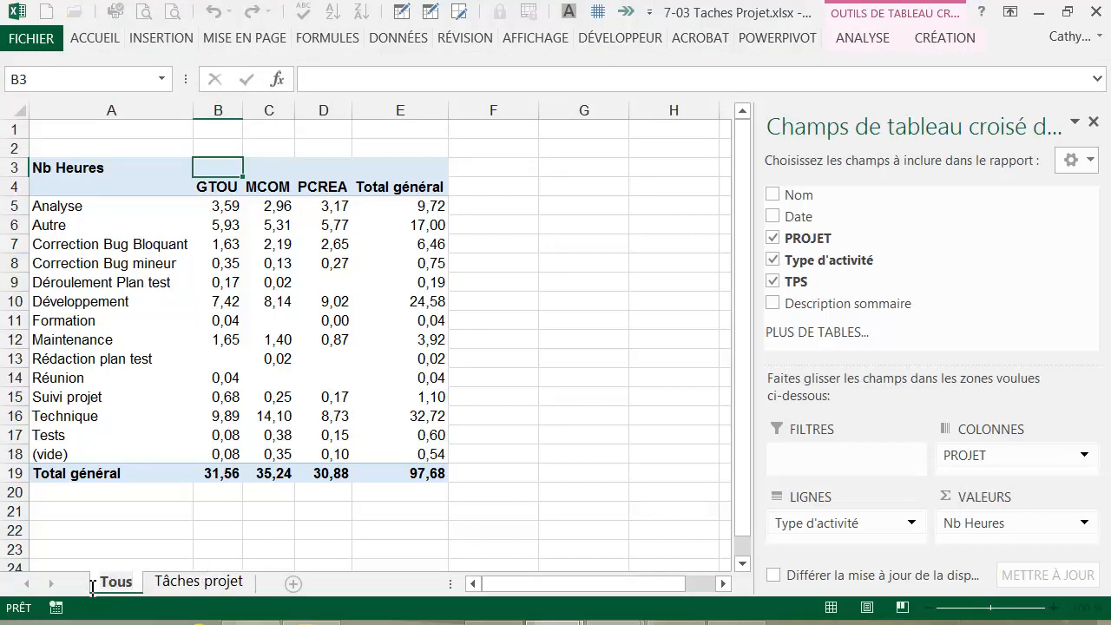
pyautogui.click(120, 553)
pyautogui.moveTo(163, 587)
pyautogui.mouseDown()
pyautogui.moveTo(305, 579)
pyautogui.moveTo(267, 583)
pyautogui.mouseUp()
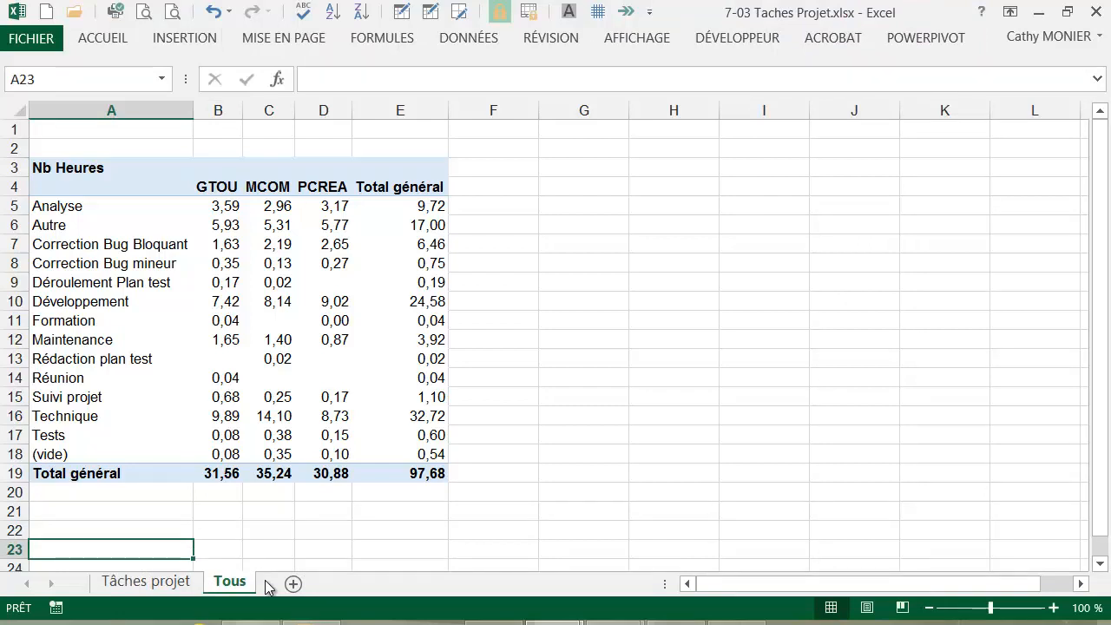
# Add the Nom field to the pivot table as a report filter and look through its filter choices
pyautogui.click(211, 212)
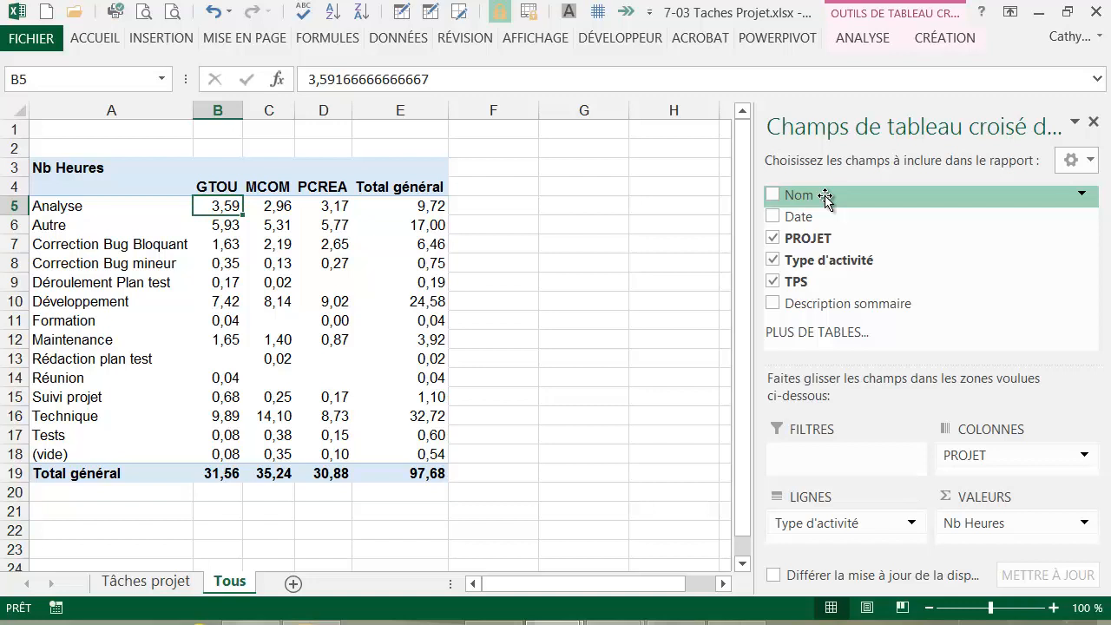
pyautogui.moveTo(825, 198); pyautogui.dragTo(807, 463)
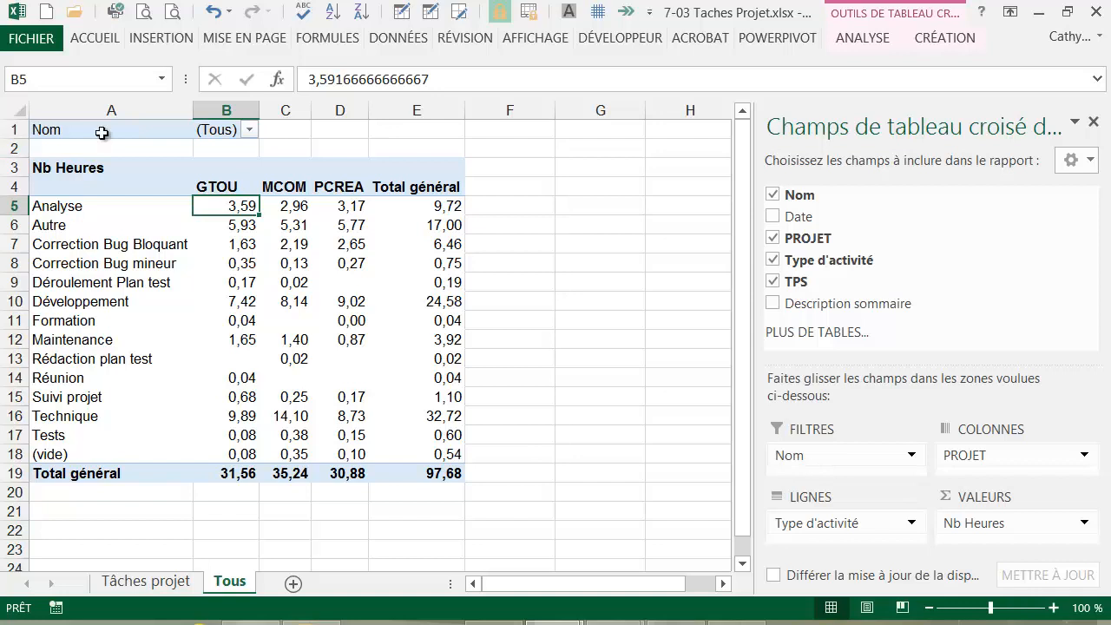
pyautogui.click(248, 130)
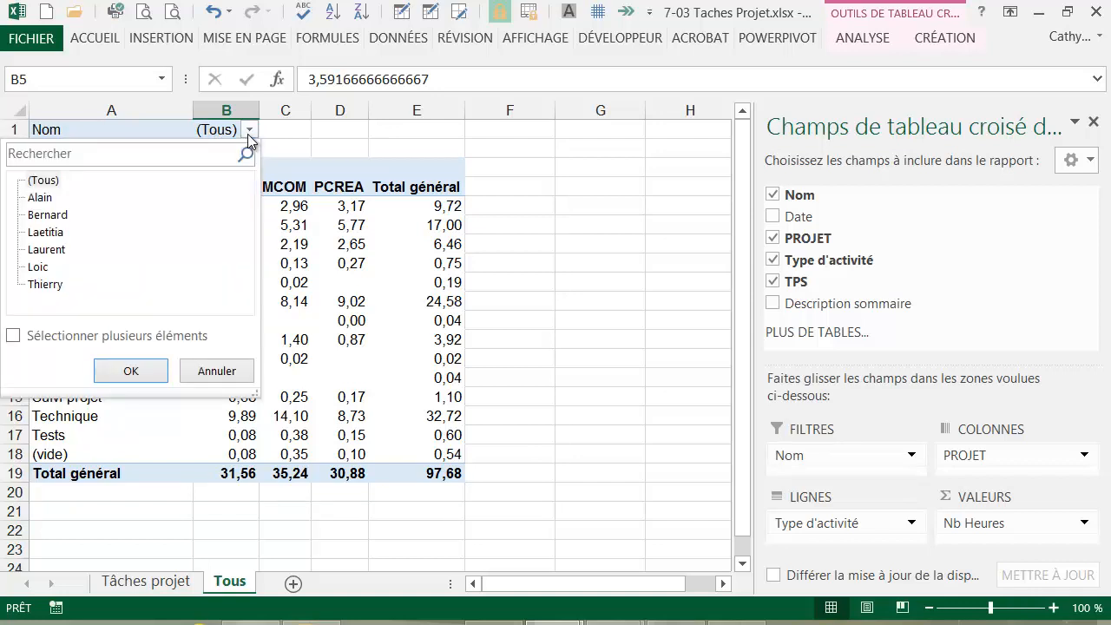
pyautogui.click(225, 244)
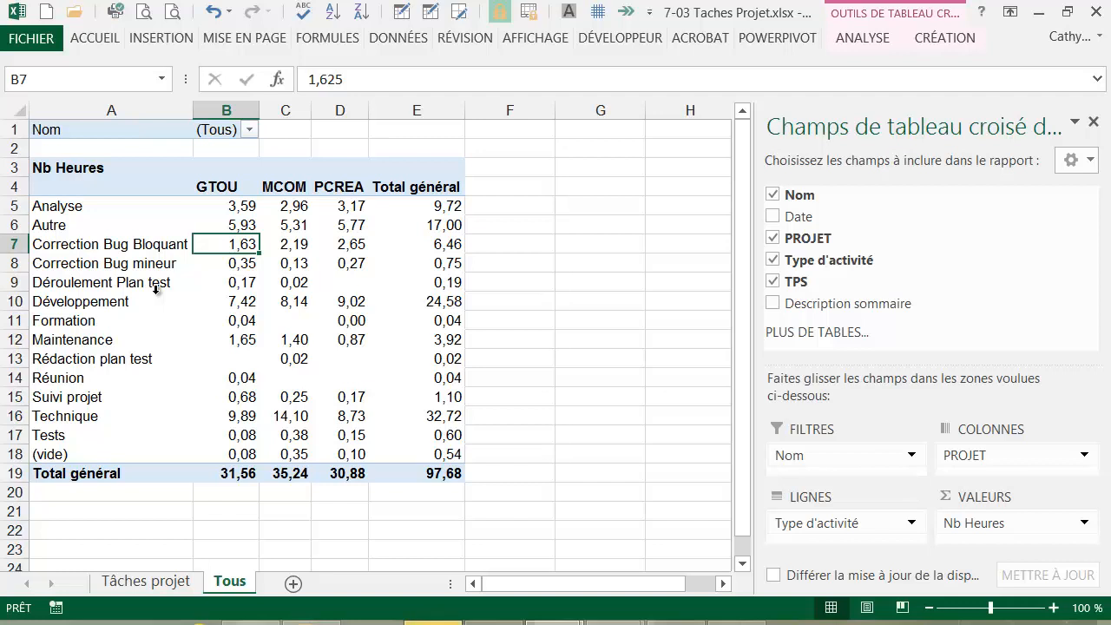
# Generate a separate report filter page for each value of the Nom field
pyautogui.click(874, 39)
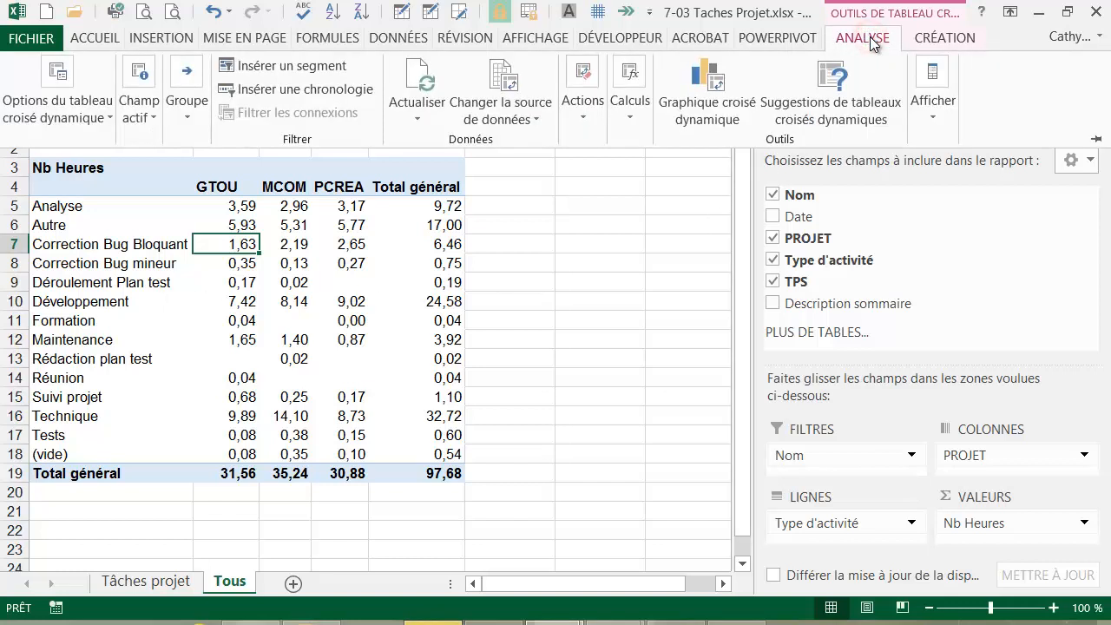
pyautogui.click(95, 121)
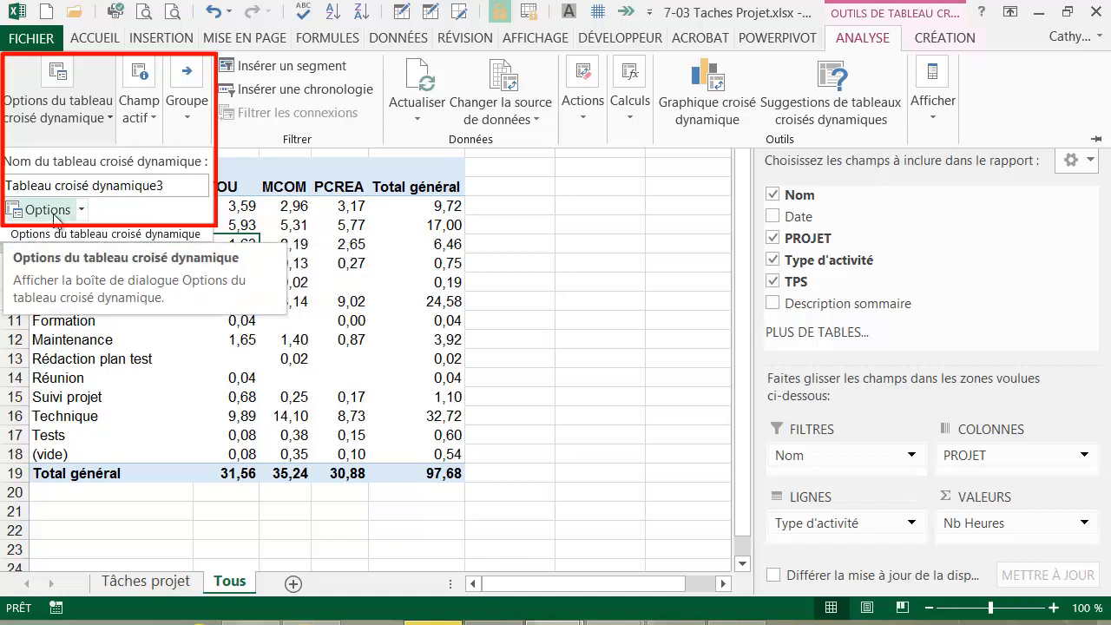
pyautogui.click(85, 213)
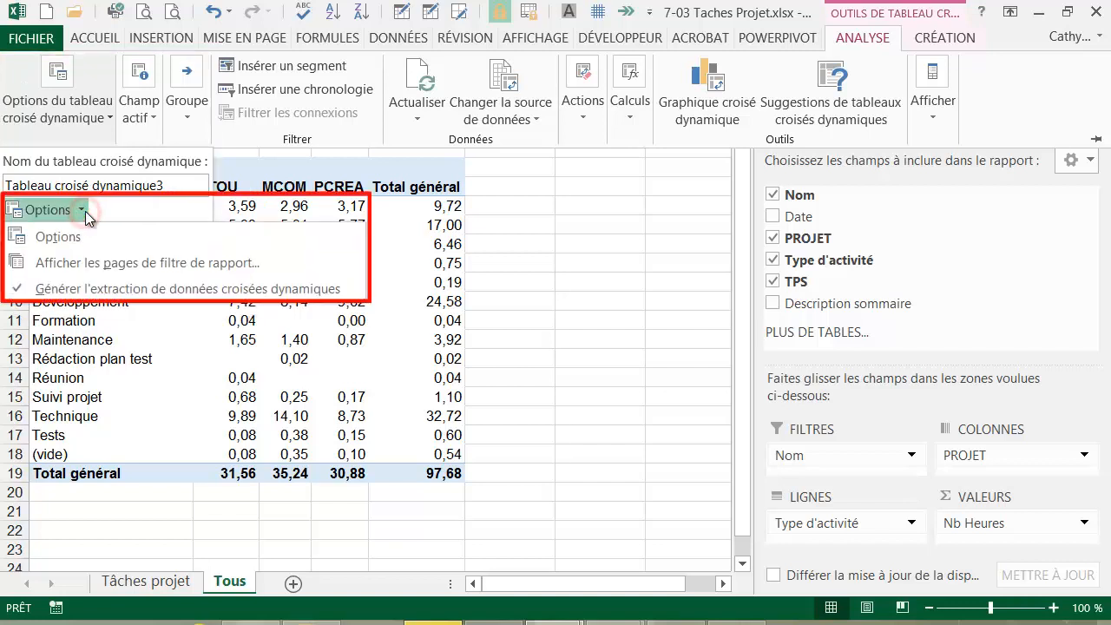
pyautogui.click(91, 270)
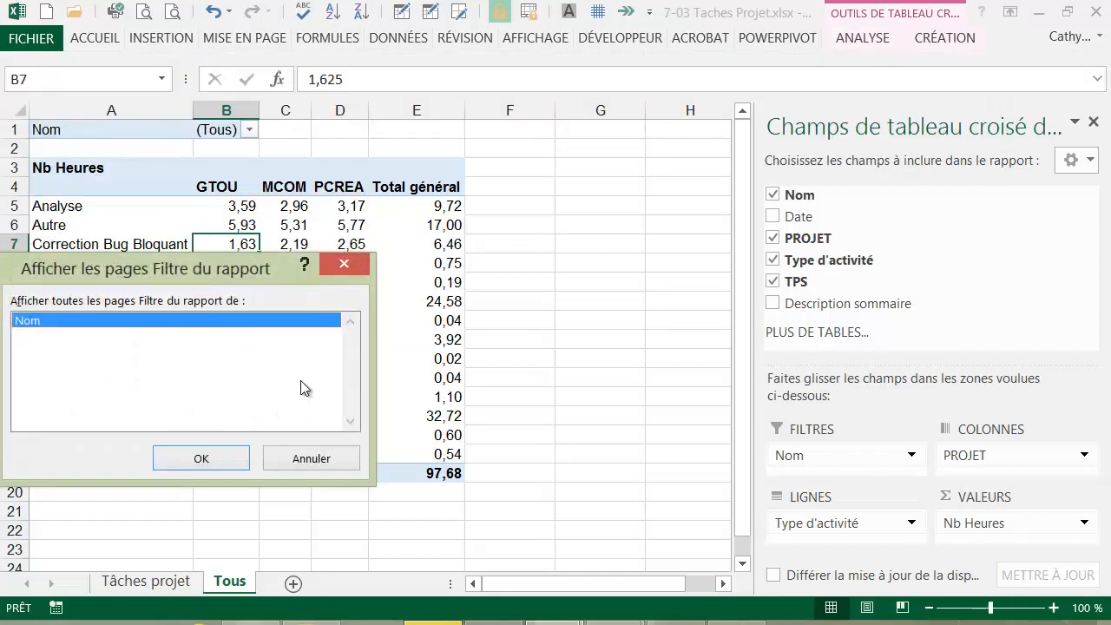
pyautogui.moveTo(200, 254); pyautogui.dragTo(496, 217)
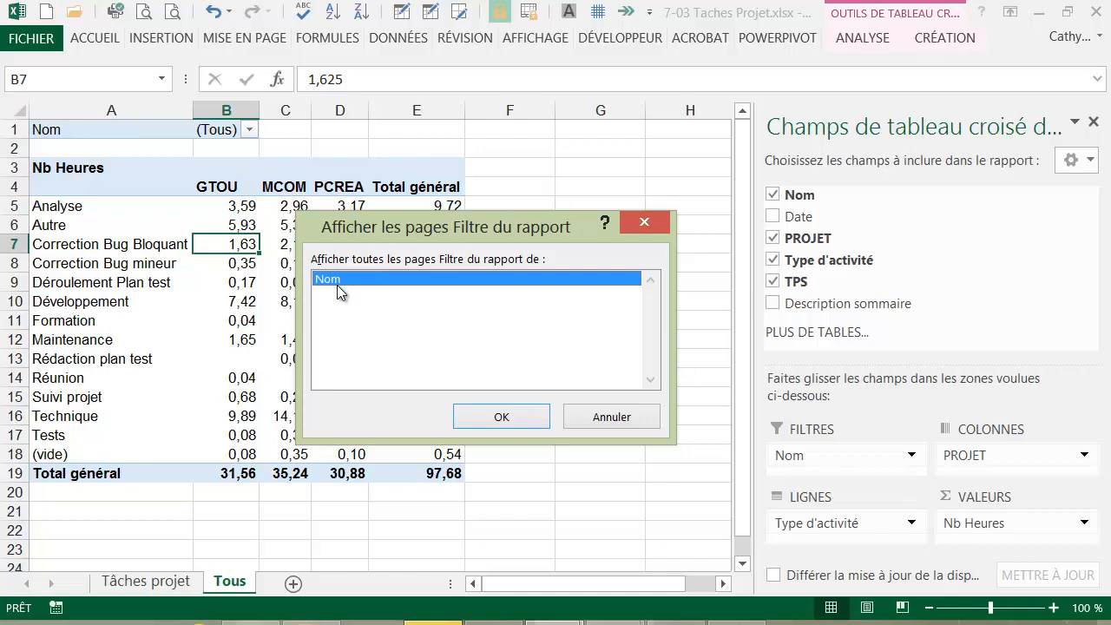
pyautogui.click(482, 419)
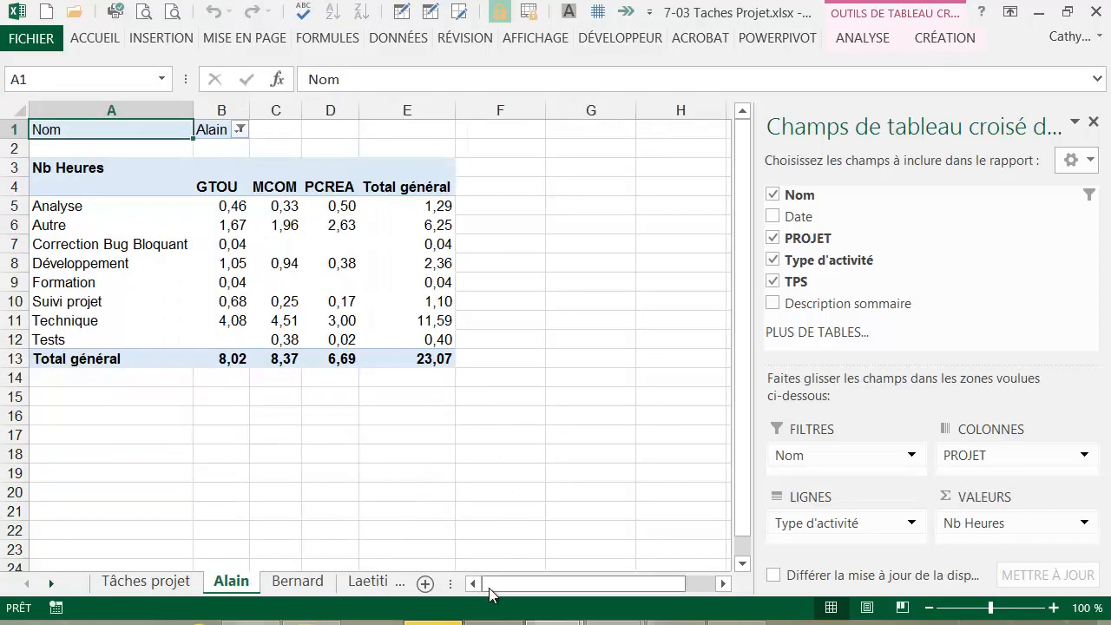
# Move the Tous sheet directly after the Tâches projet sheet and close the pivot table field list
pyautogui.moveTo(451, 584); pyautogui.dragTo(625, 587)
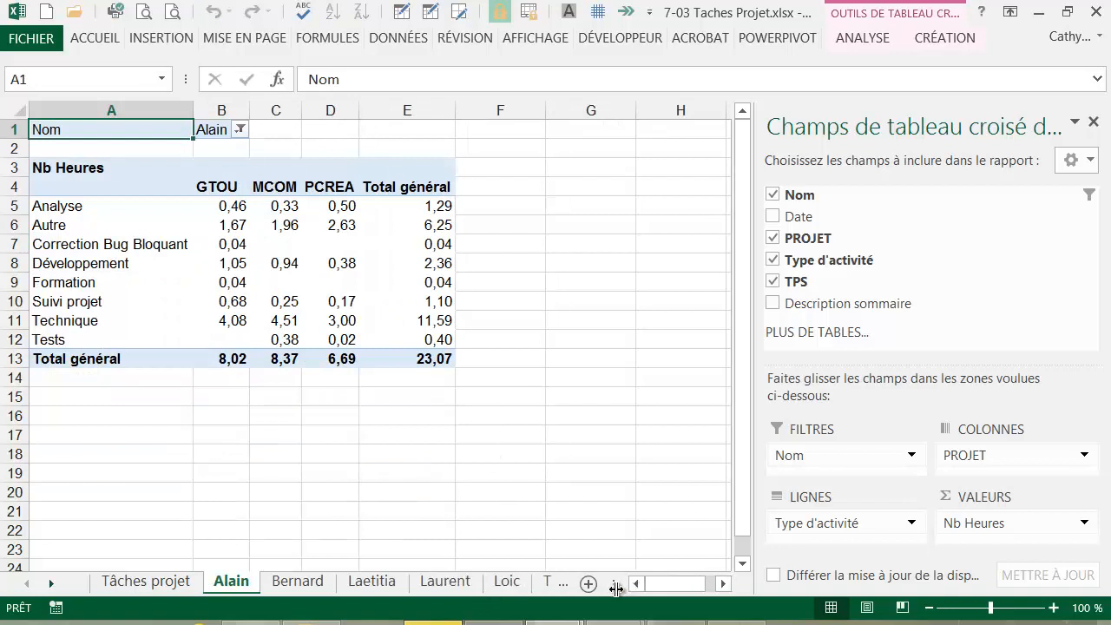
pyautogui.click(52, 583)
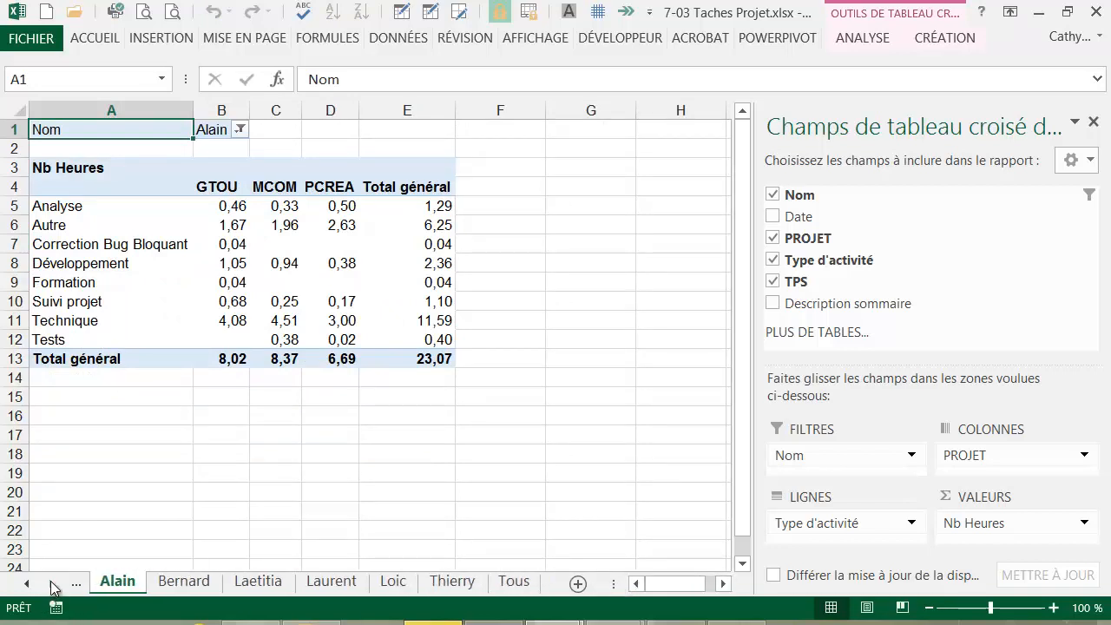
pyautogui.click(517, 582)
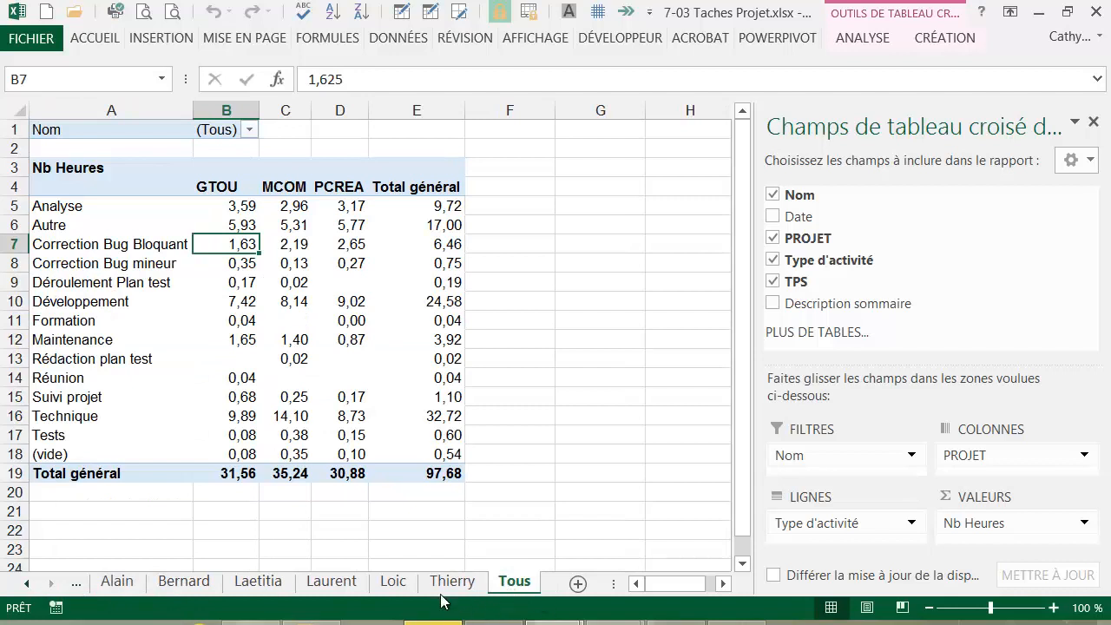
pyautogui.click(27, 582)
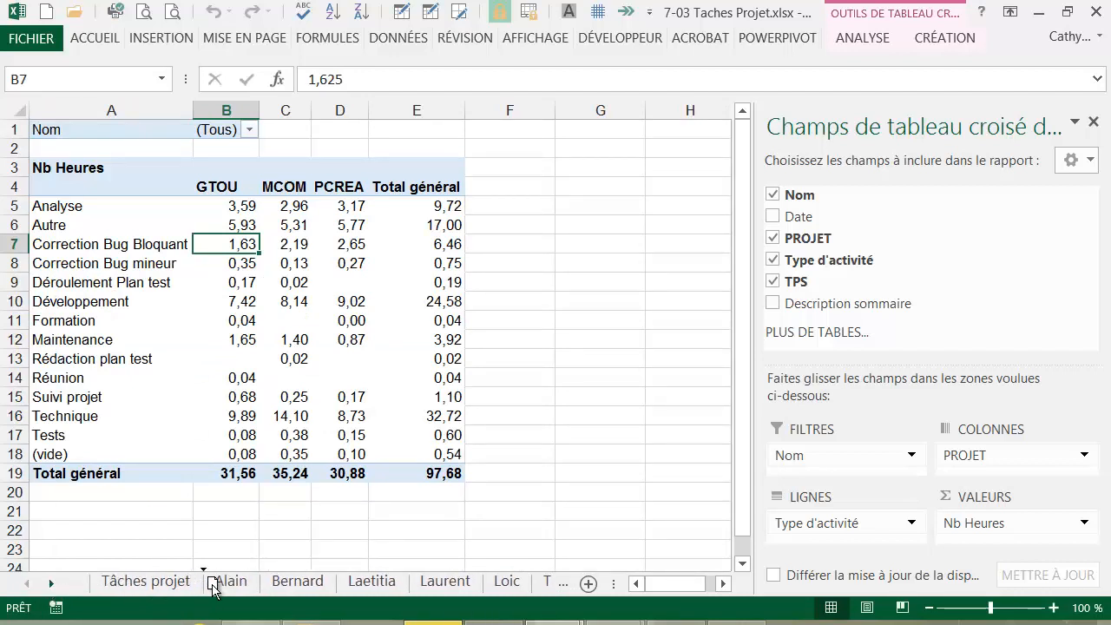
pyautogui.moveTo(212, 588); pyautogui.dragTo(212, 594)
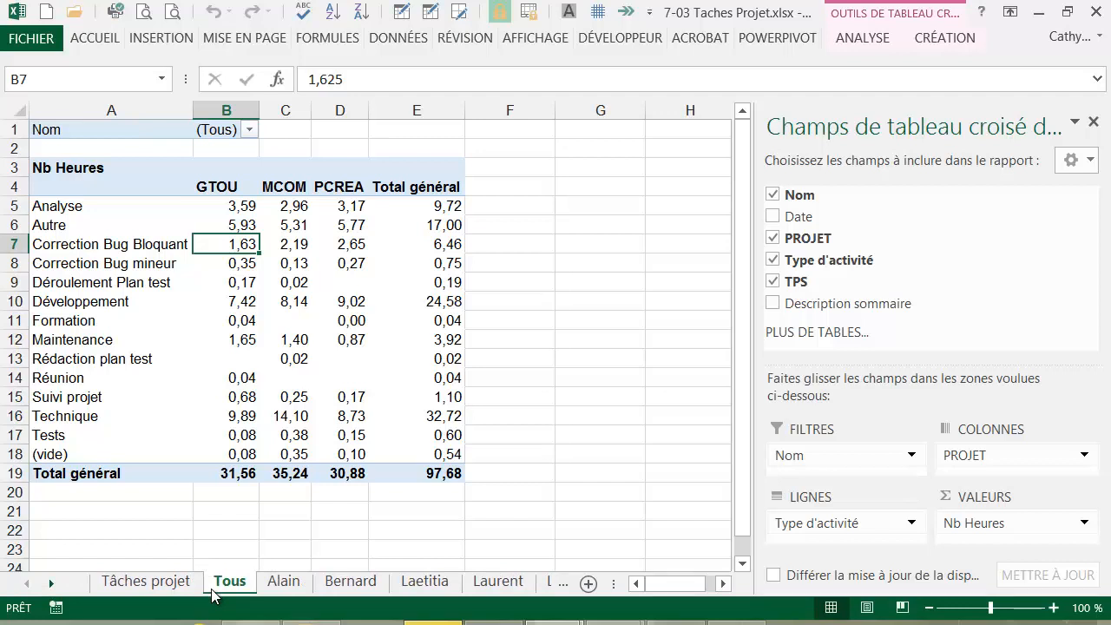
pyautogui.click(352, 318)
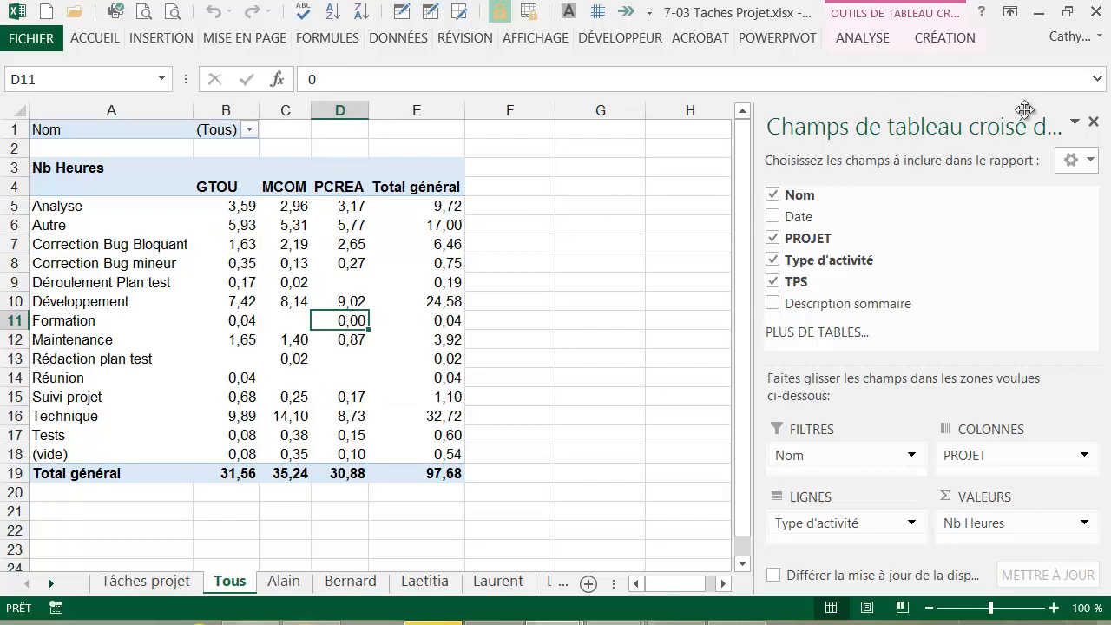
pyautogui.click(1095, 123)
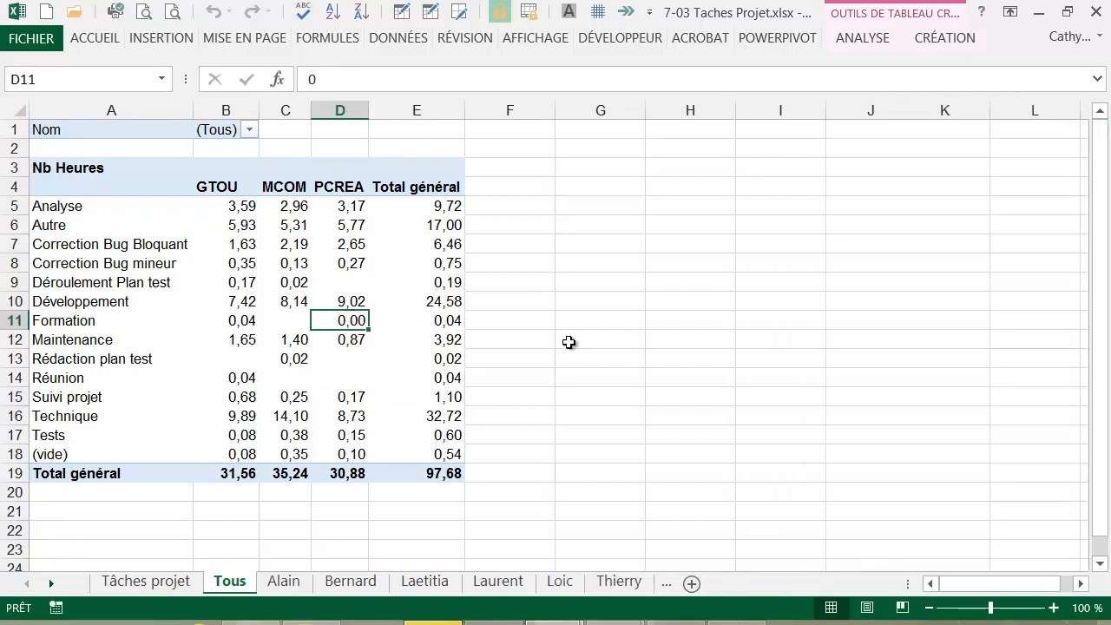
# Insert a timeline based on the Date field and place it beside the pivot table on the Tous sheet
pyautogui.click(156, 37)
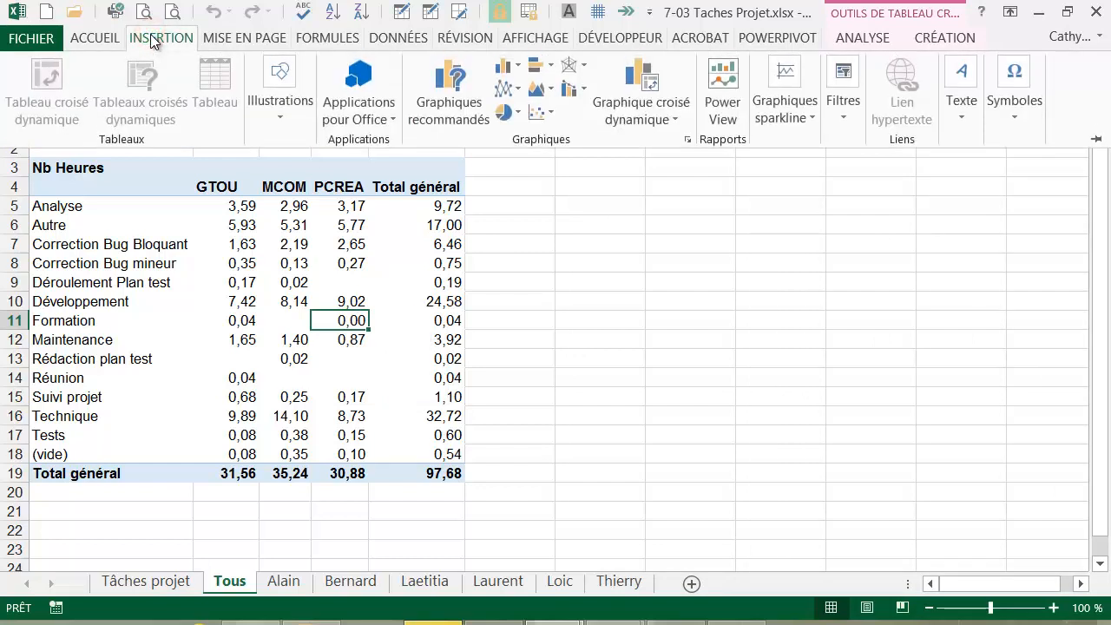
pyautogui.click(846, 104)
pyautogui.click(919, 183)
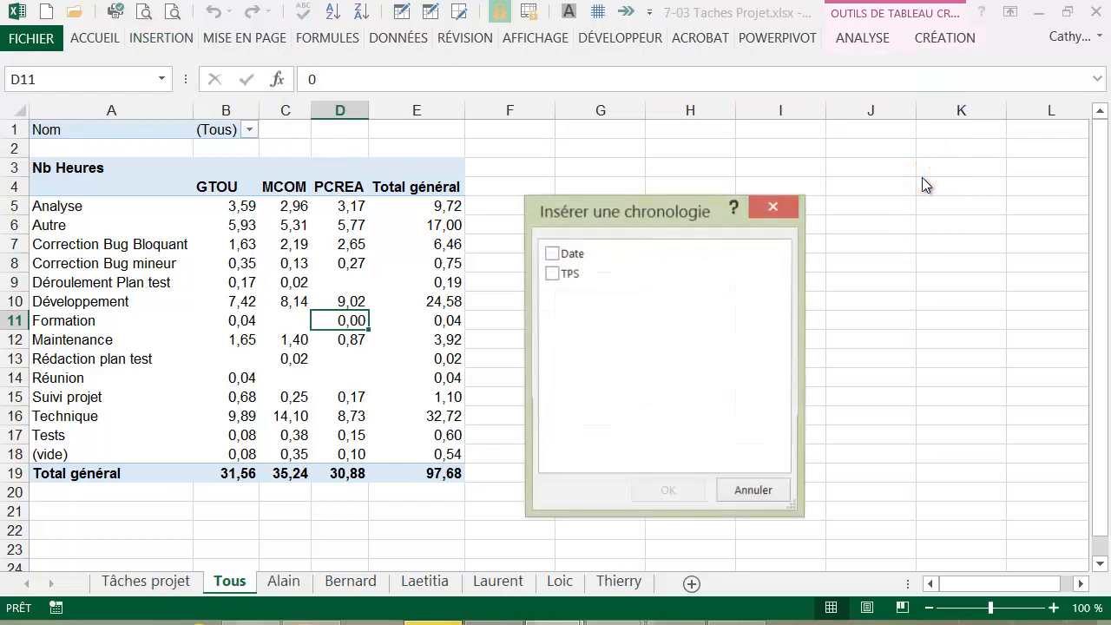
pyautogui.click(553, 257)
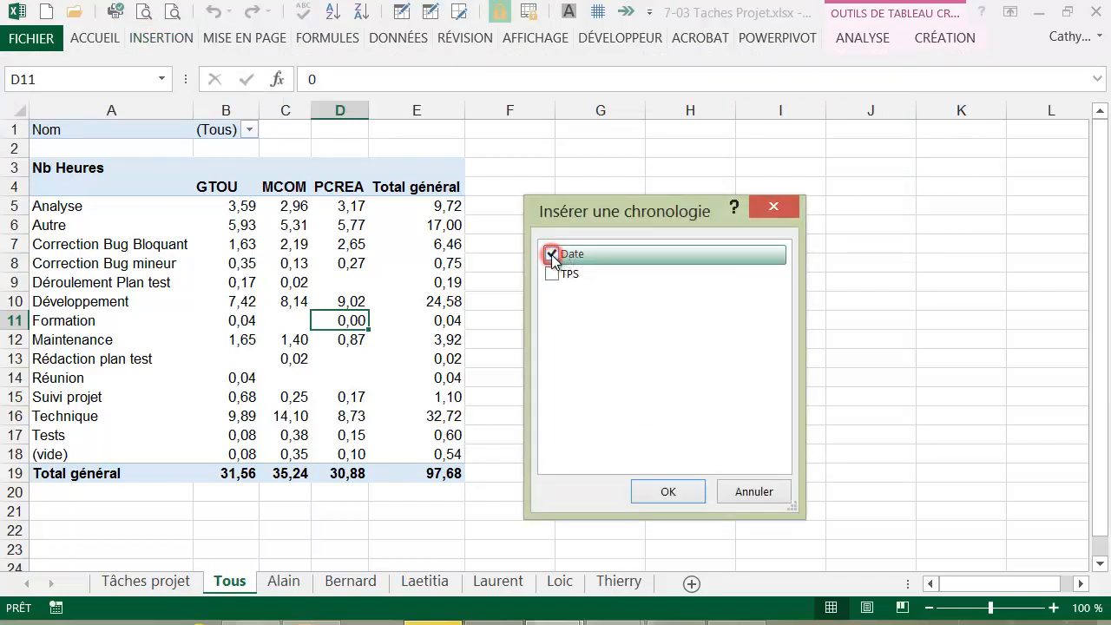
pyautogui.click(669, 494)
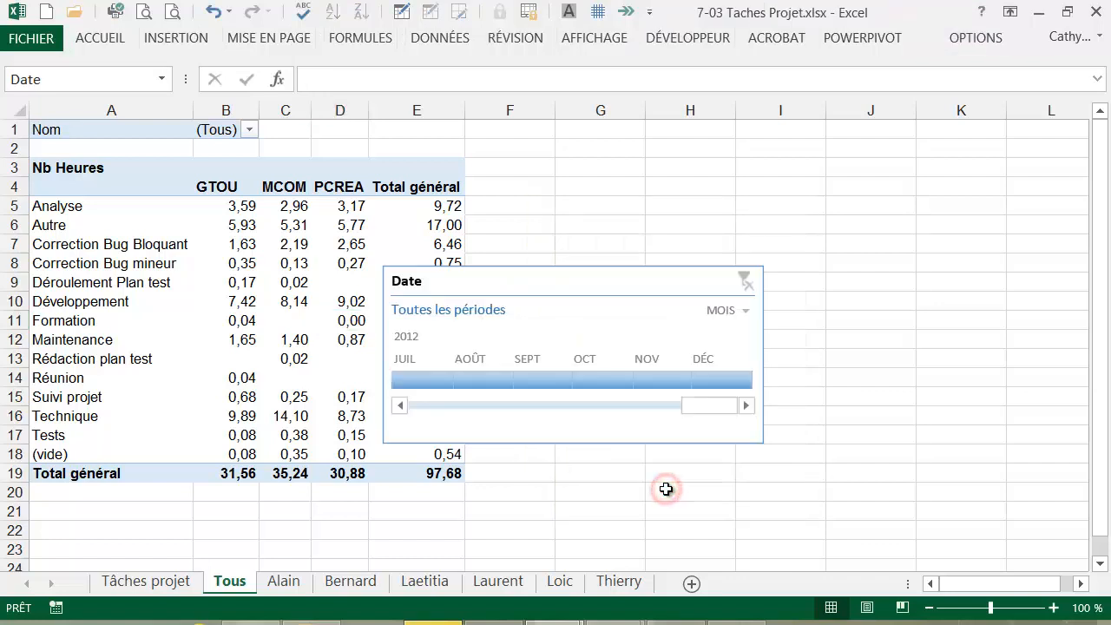
pyautogui.moveTo(524, 280); pyautogui.dragTo(633, 144)
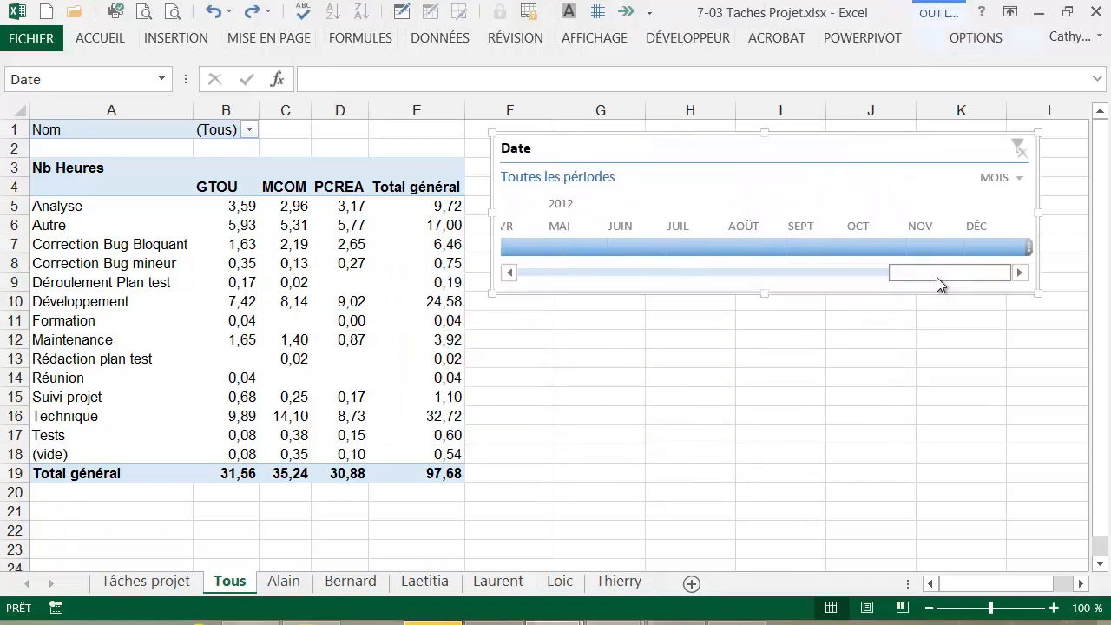
# Switch the Date timeline's time level to ANNÉES
pyautogui.moveTo(937, 277); pyautogui.dragTo(535, 285)
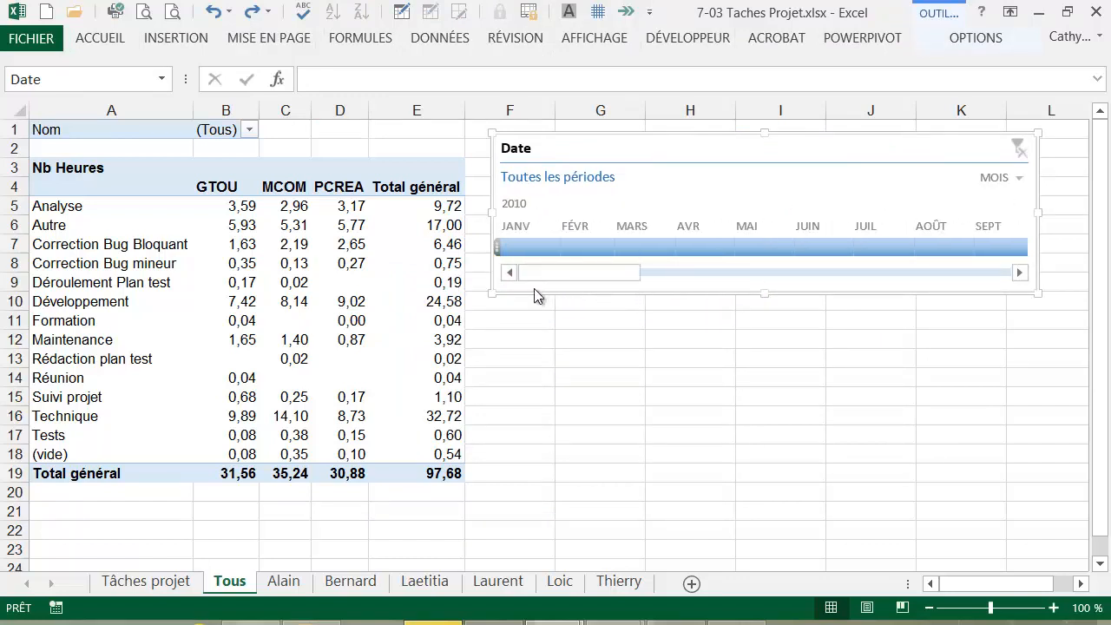
pyautogui.click(1019, 179)
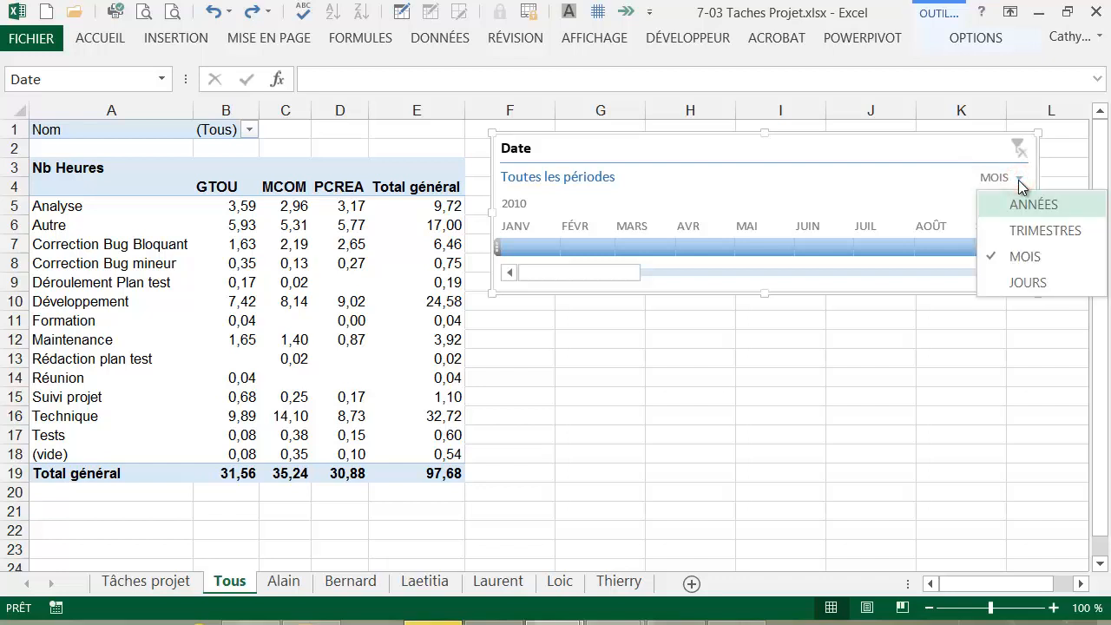
pyautogui.click(1016, 207)
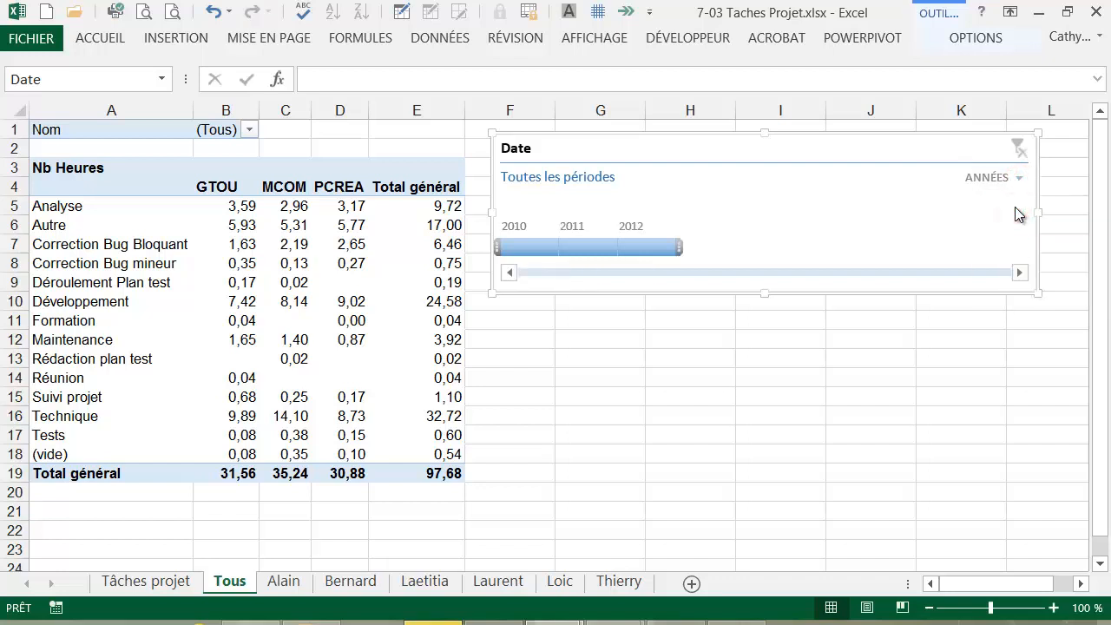
# Filter the pivot table by 2010, 2011 and 2012 in turn with the timeline, and clear the timeline filter
pyautogui.click(518, 250)
pyautogui.click(585, 249)
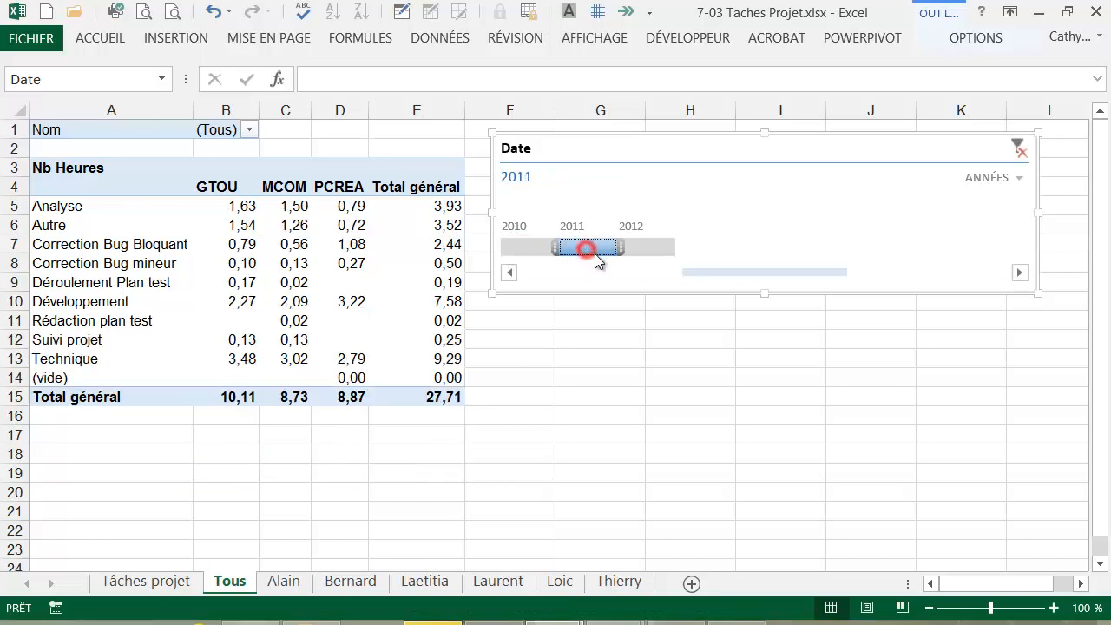
pyautogui.click(643, 254)
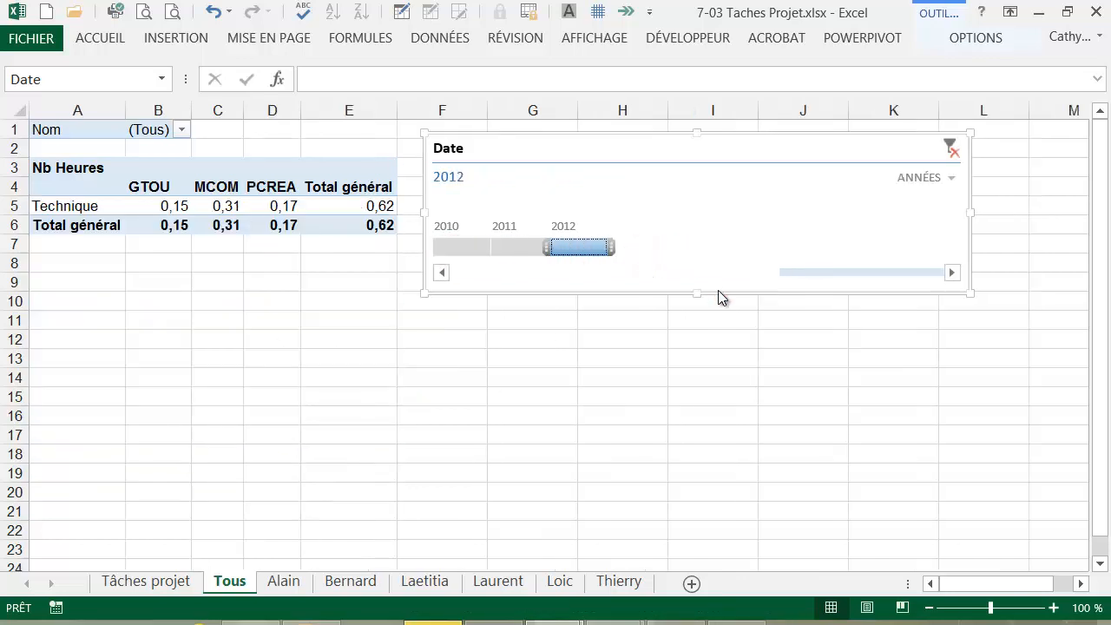
pyautogui.click(952, 178)
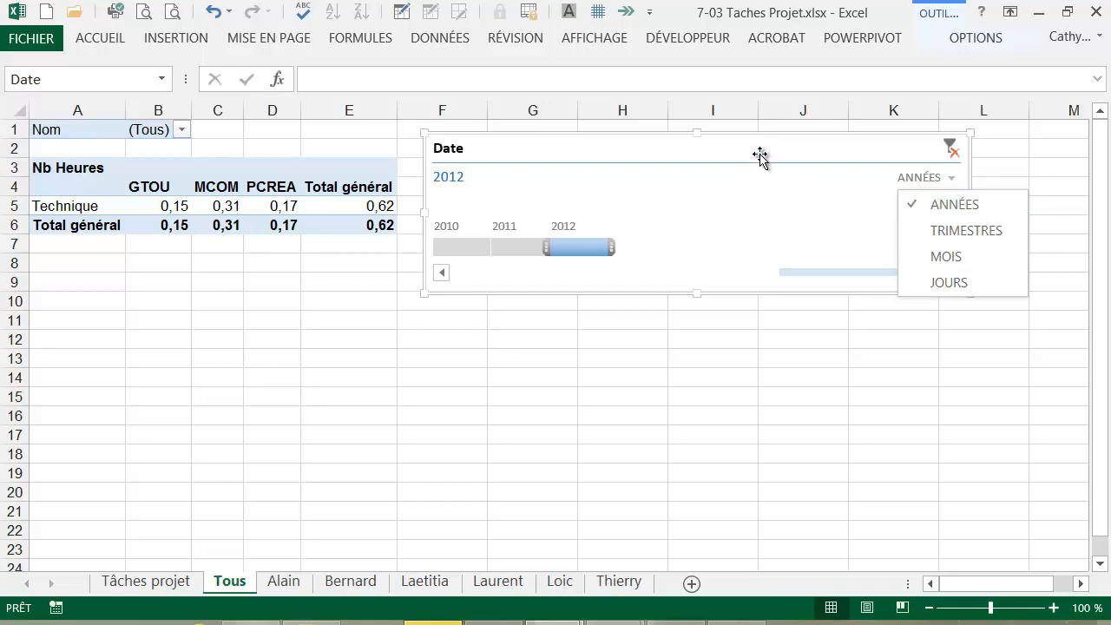
pyautogui.click(951, 149)
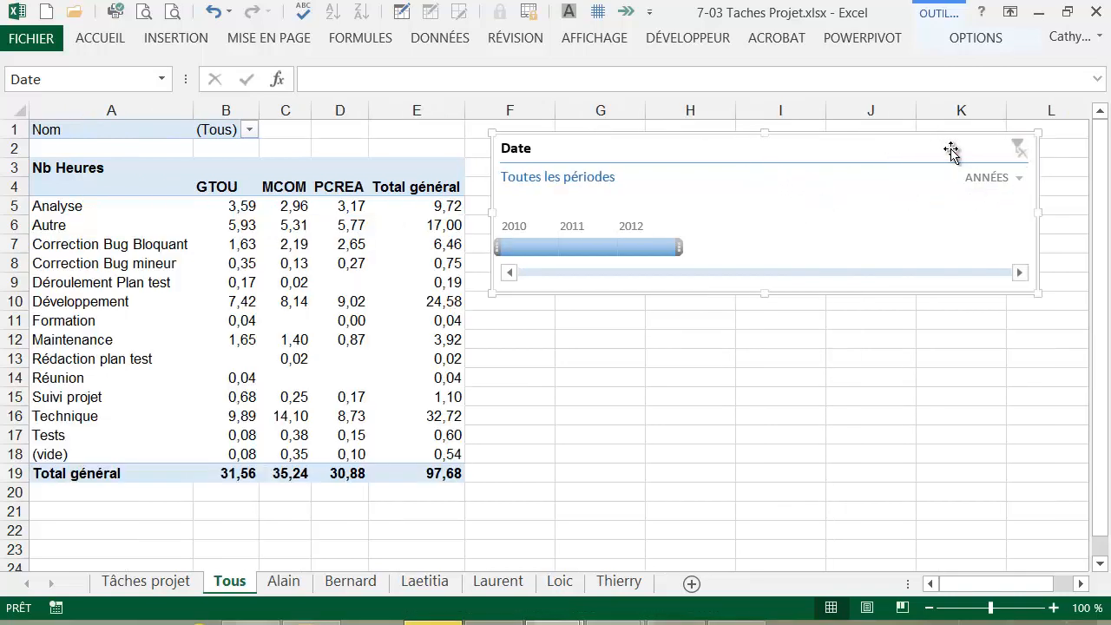
# Set the timeline's caption to Période
pyautogui.click(975, 40)
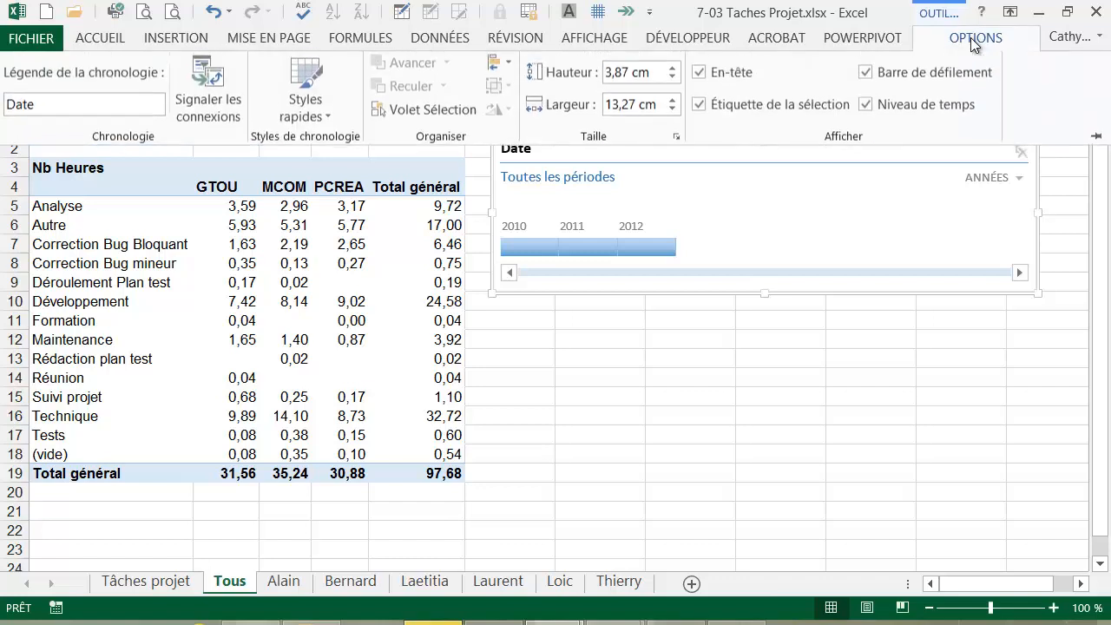
pyautogui.doubleClick(71, 115)
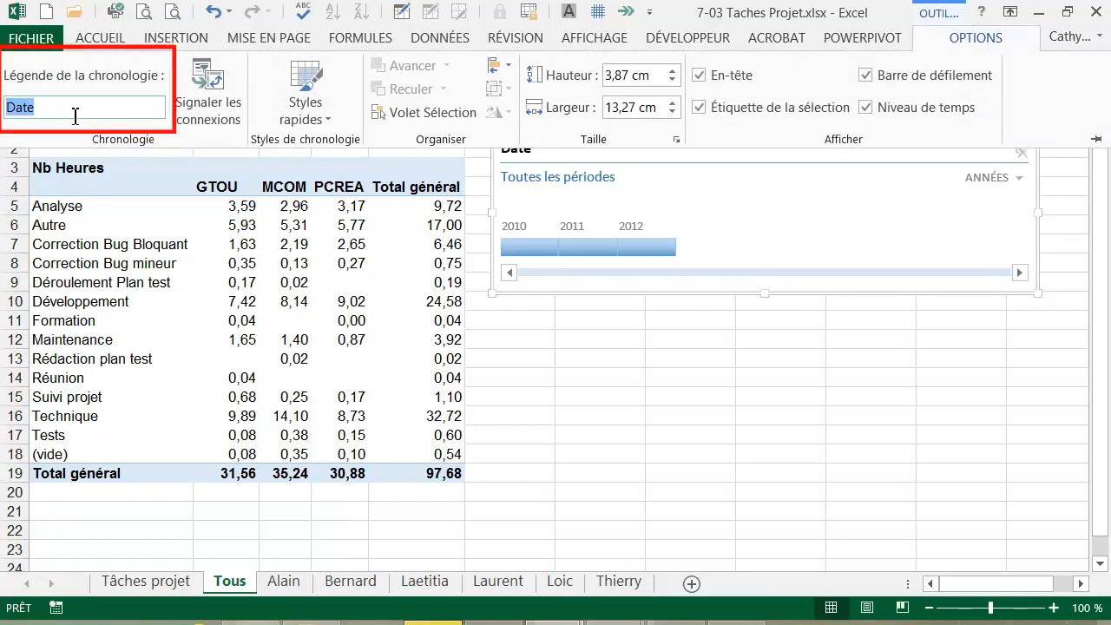
pyautogui.write('Période')
# Hide the timeline's scroll bar and time level, and narrow the timeline to about 6.67 cm wide
pyautogui.click(900, 80)
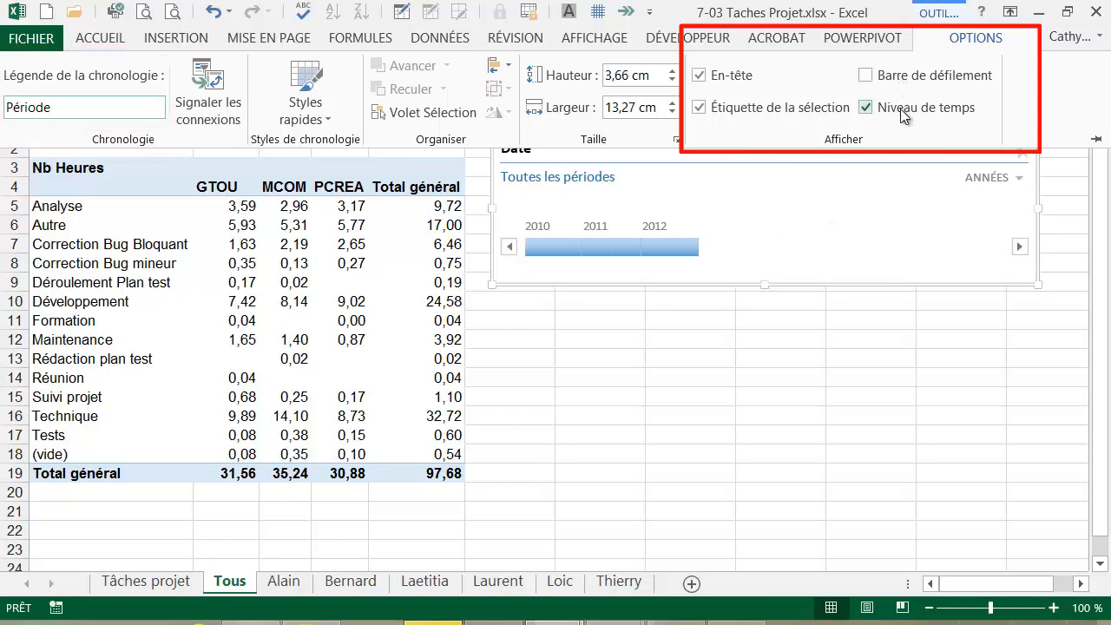
pyautogui.click(901, 109)
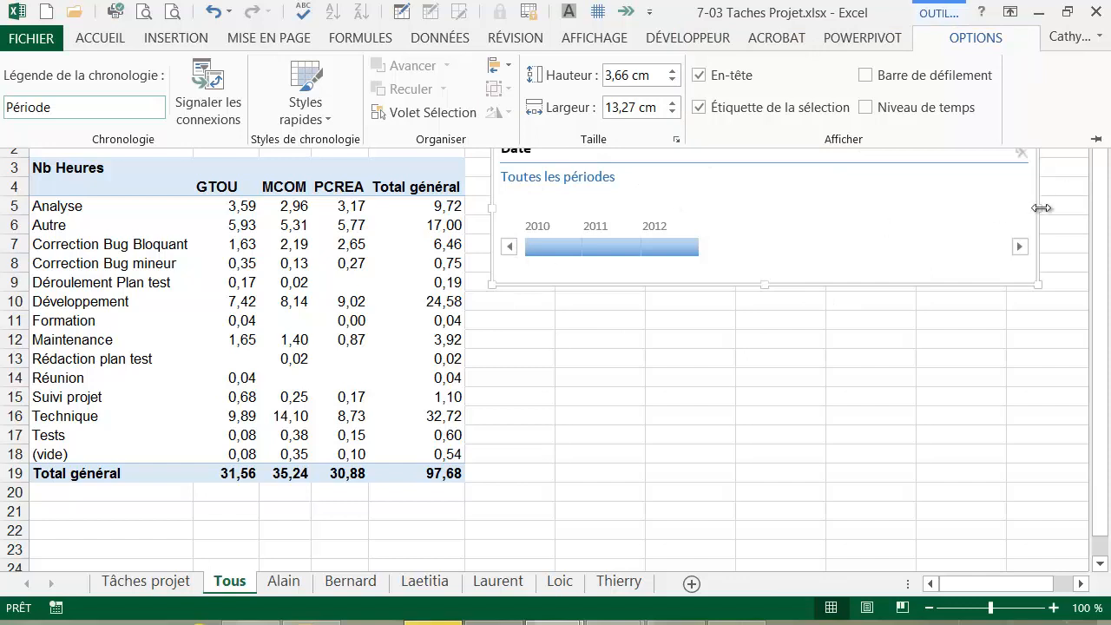
pyautogui.click(874, 205)
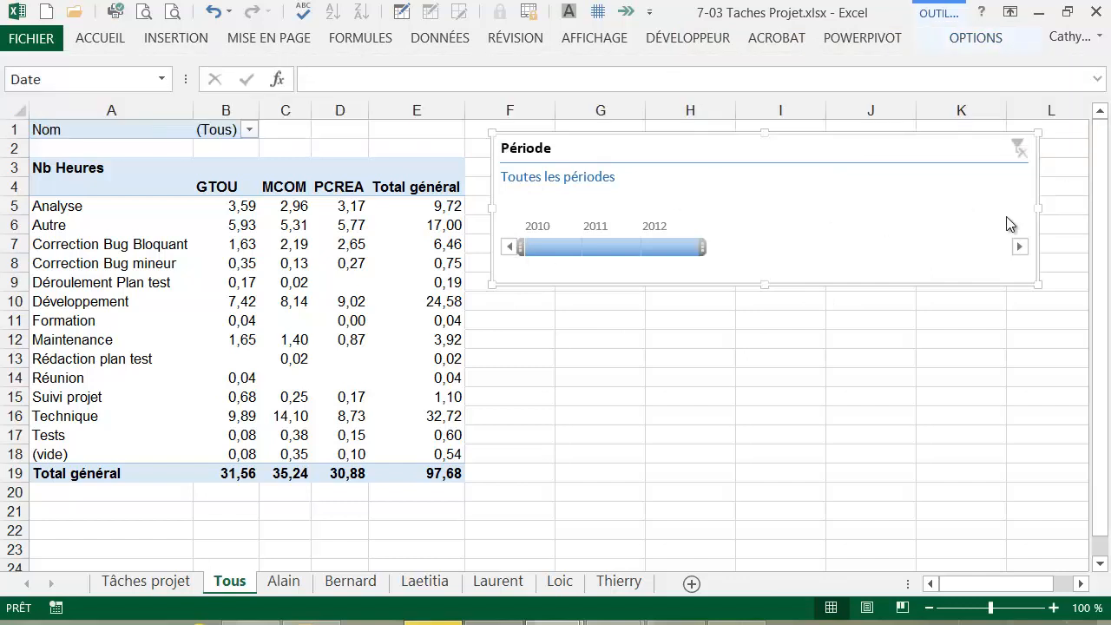
pyautogui.moveTo(1039, 208); pyautogui.dragTo(769, 210)
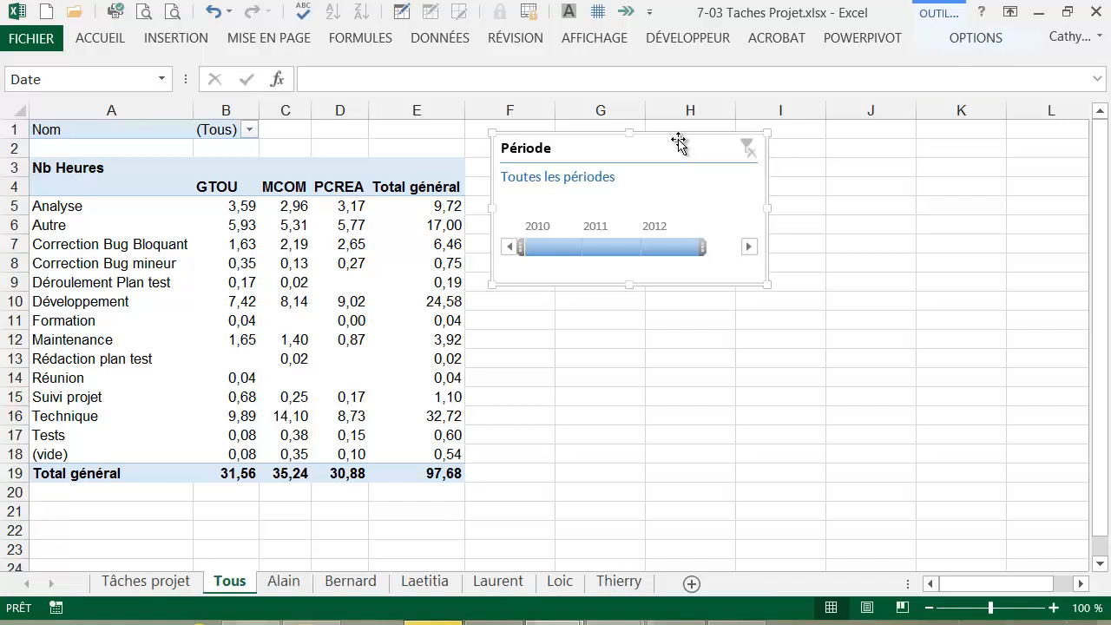
# Connect the Période timeline to the pivot tables on all the per-person sheets in addition to the Tous sheet
pyautogui.click(964, 42)
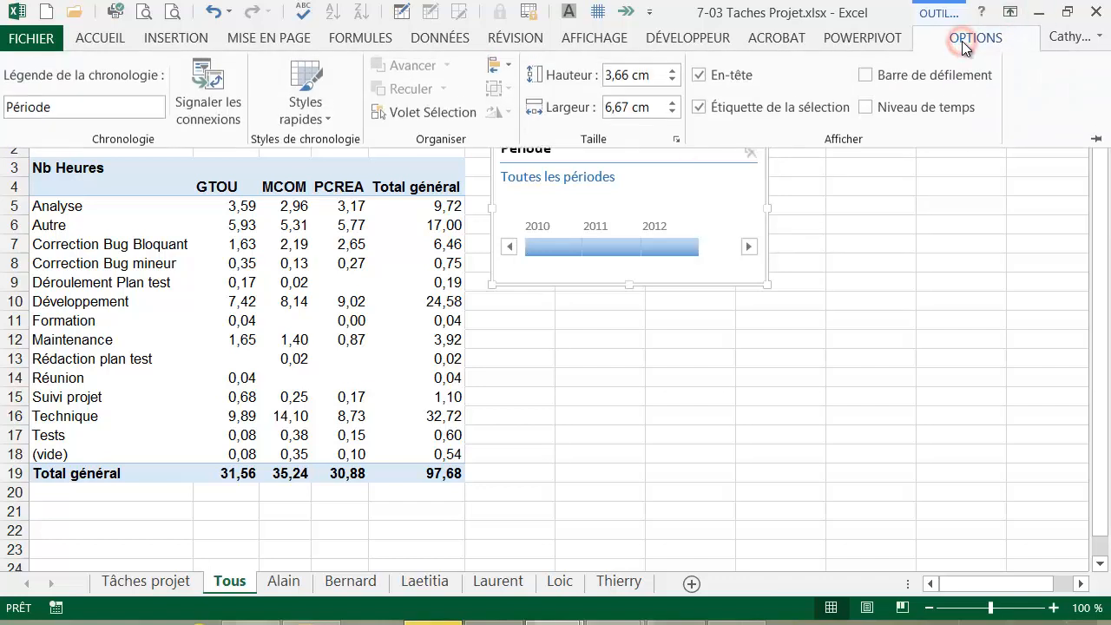
pyautogui.click(226, 115)
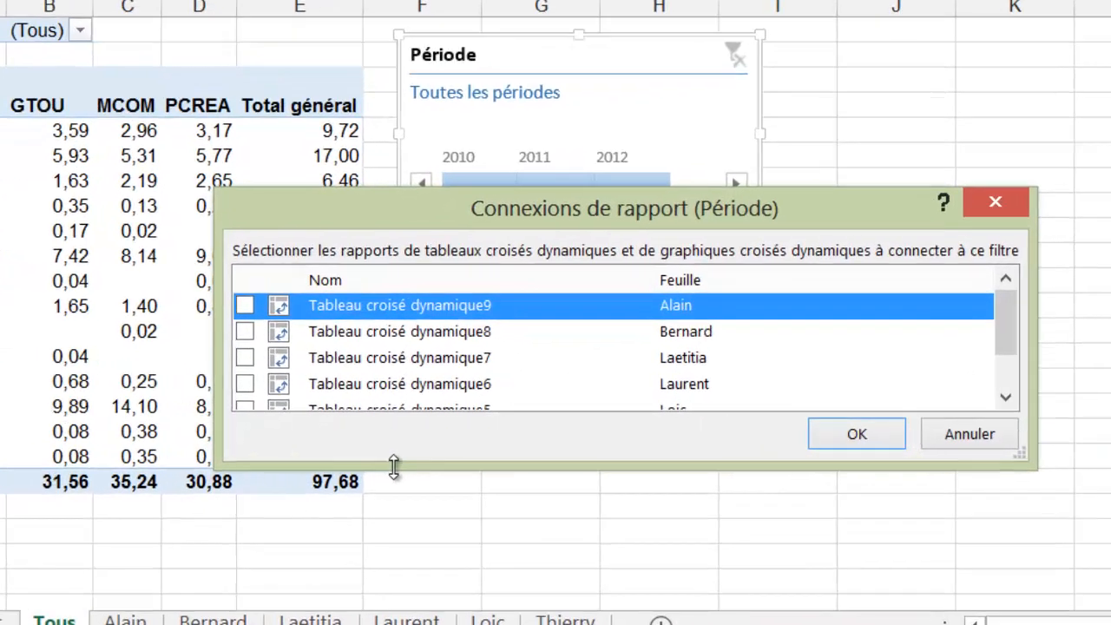
pyautogui.moveTo(465, 461); pyautogui.dragTo(466, 575)
pyautogui.click(271, 469)
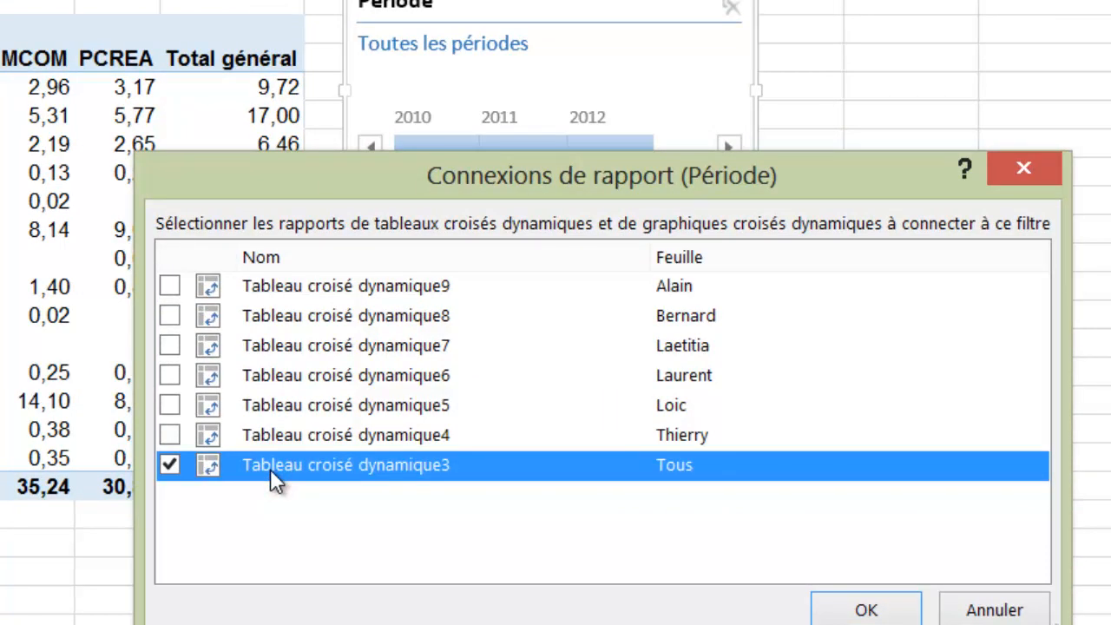
pyautogui.click(170, 435)
pyautogui.click(169, 405)
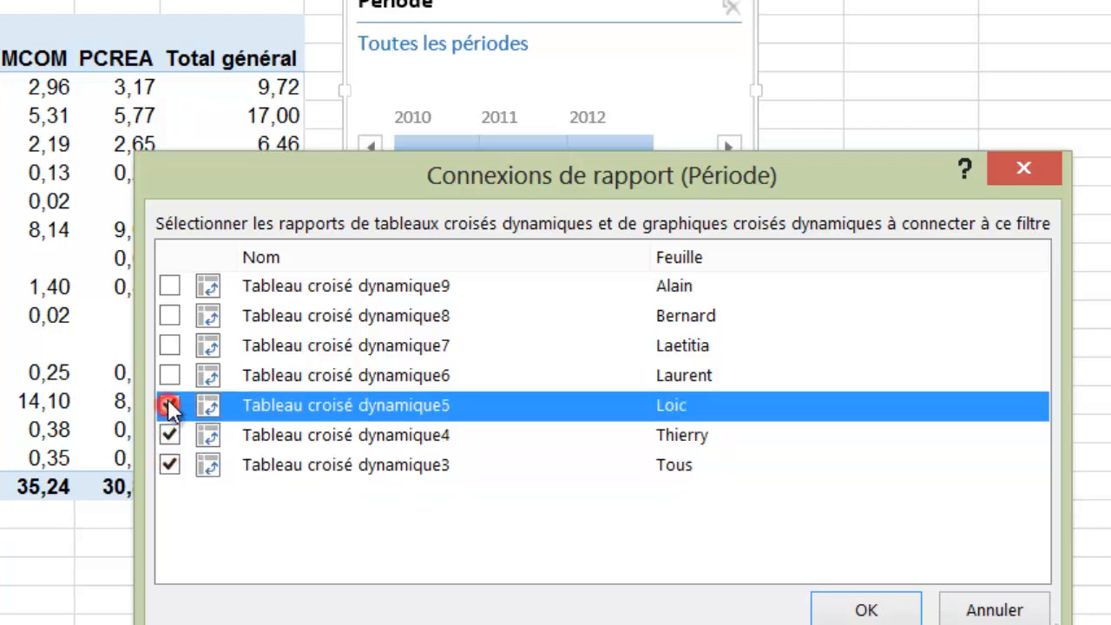
pyautogui.click(170, 376)
pyautogui.click(169, 345)
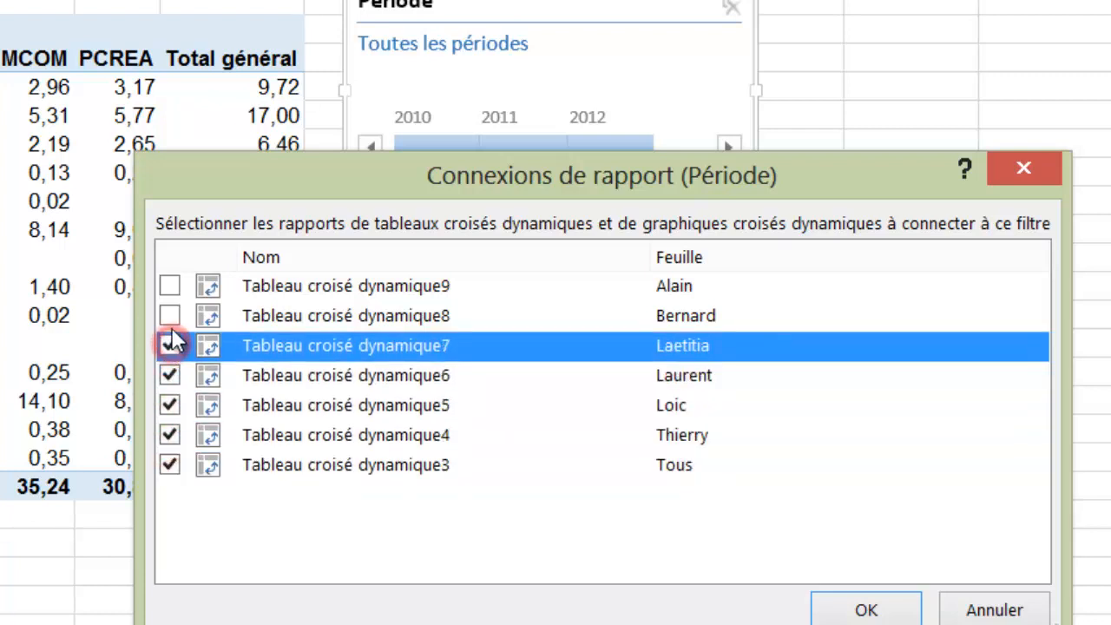
pyautogui.click(169, 316)
pyautogui.click(169, 286)
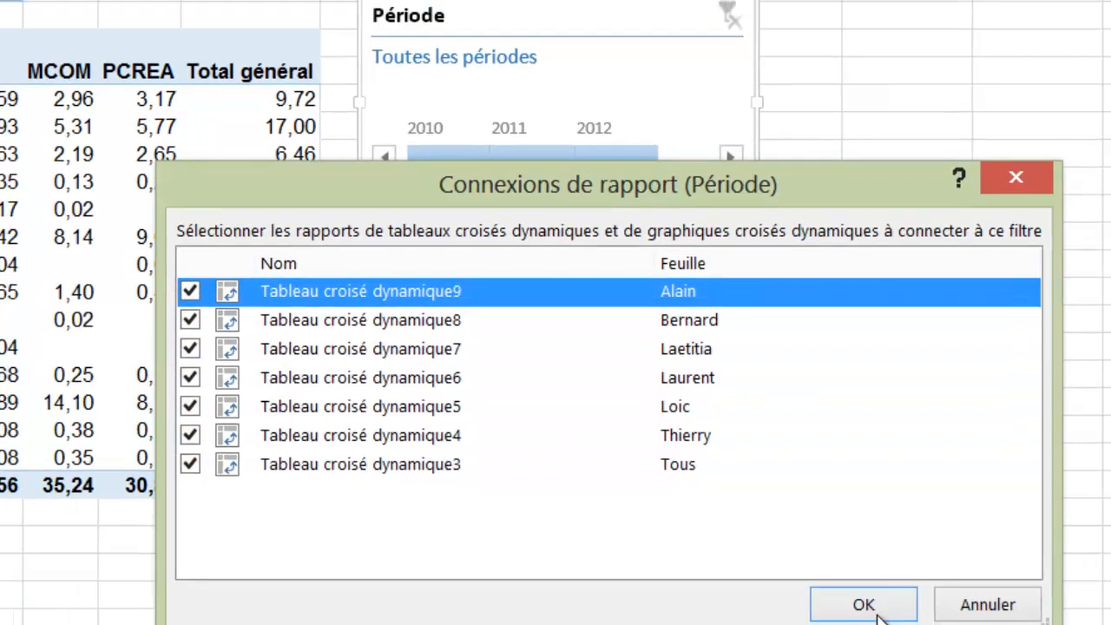
pyautogui.click(867, 610)
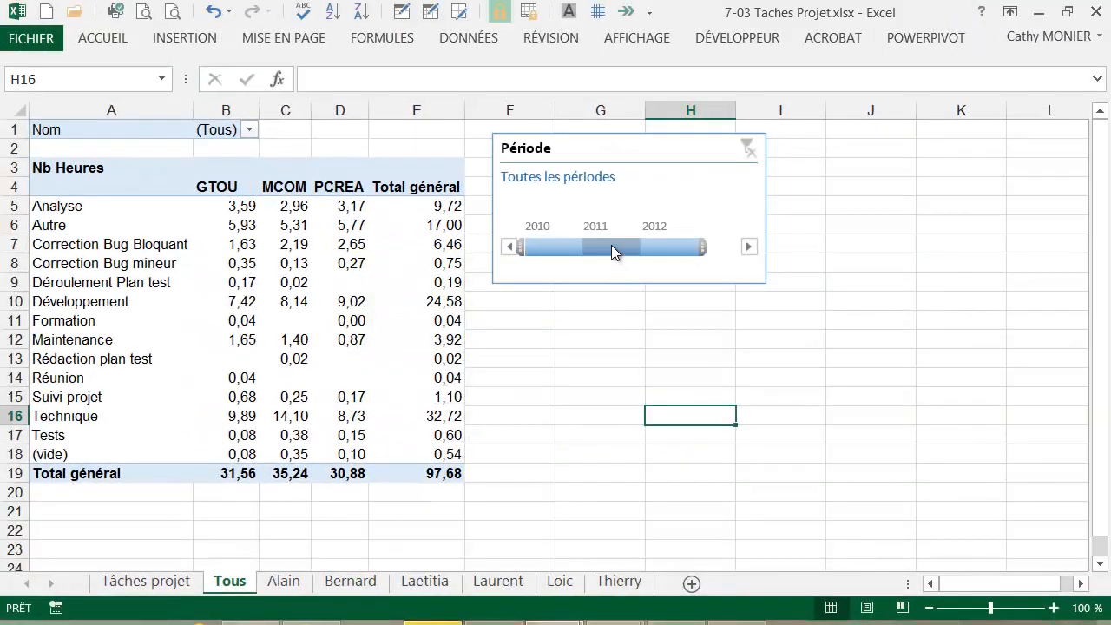
# Filter the Période timeline to 2011 and check the filtered pivot tables on the first three per-person sheets
pyautogui.click(611, 246)
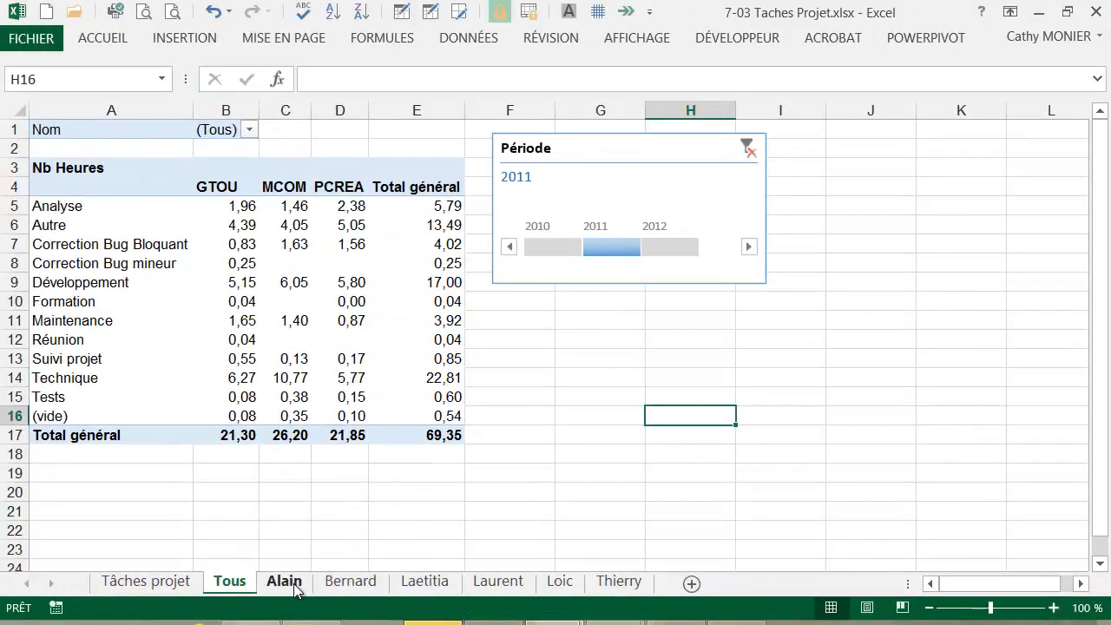
pyautogui.click(286, 583)
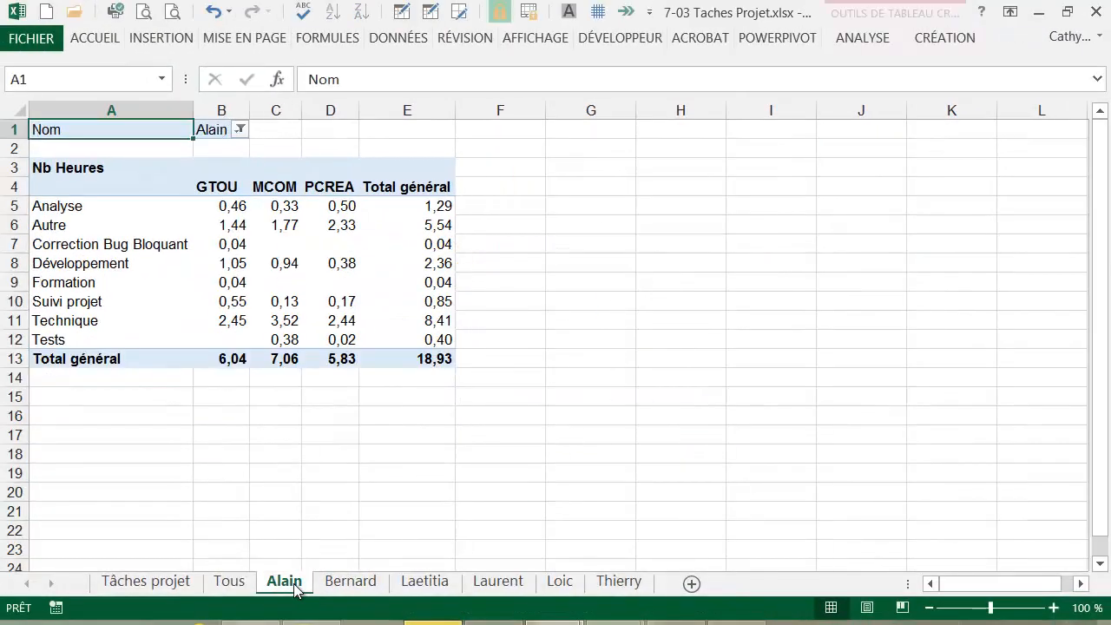
pyautogui.click(358, 588)
pyautogui.click(425, 588)
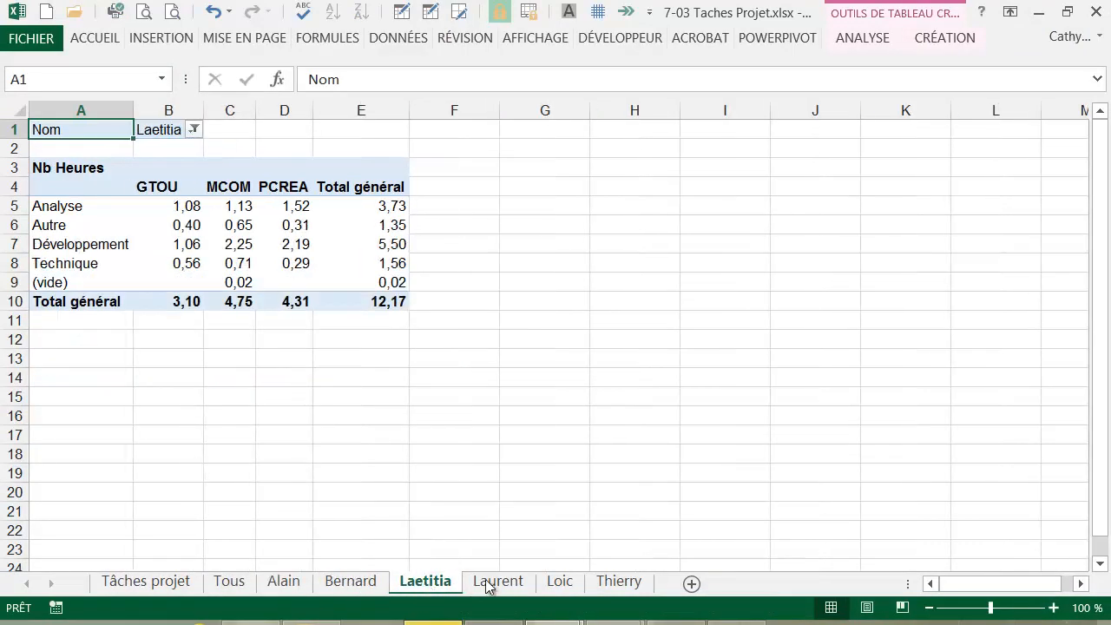
# Copy the Période timeline from the Tous sheet and paste it at cell F2 of the first per-person sheet
pyautogui.click(244, 586)
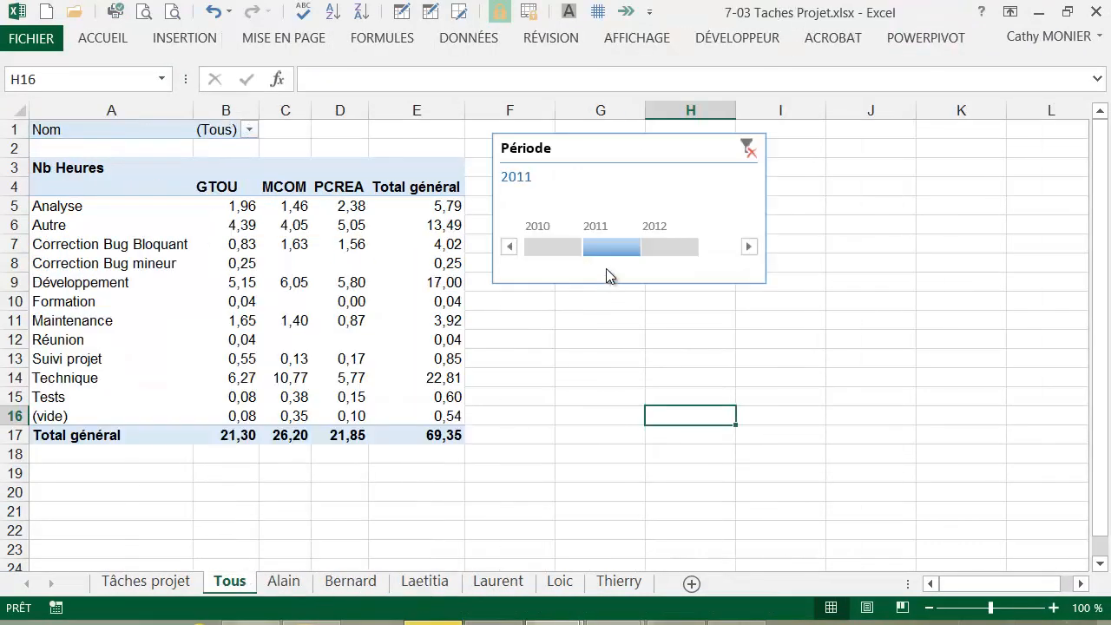
pyautogui.click(592, 144)
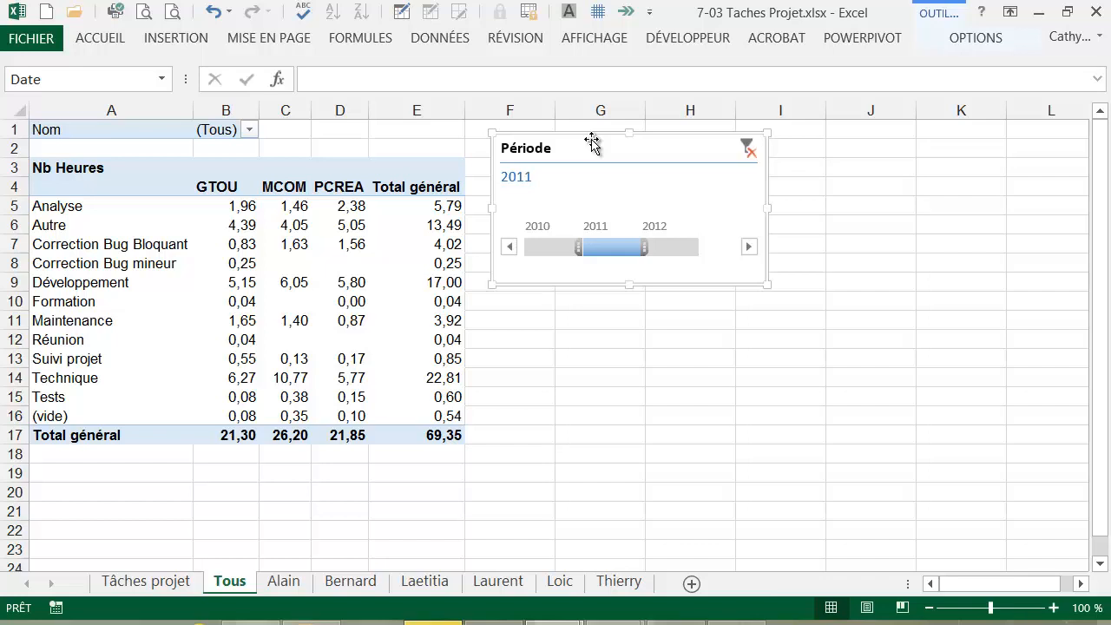
pyautogui.rightClick(591, 143)
pyautogui.click(653, 180)
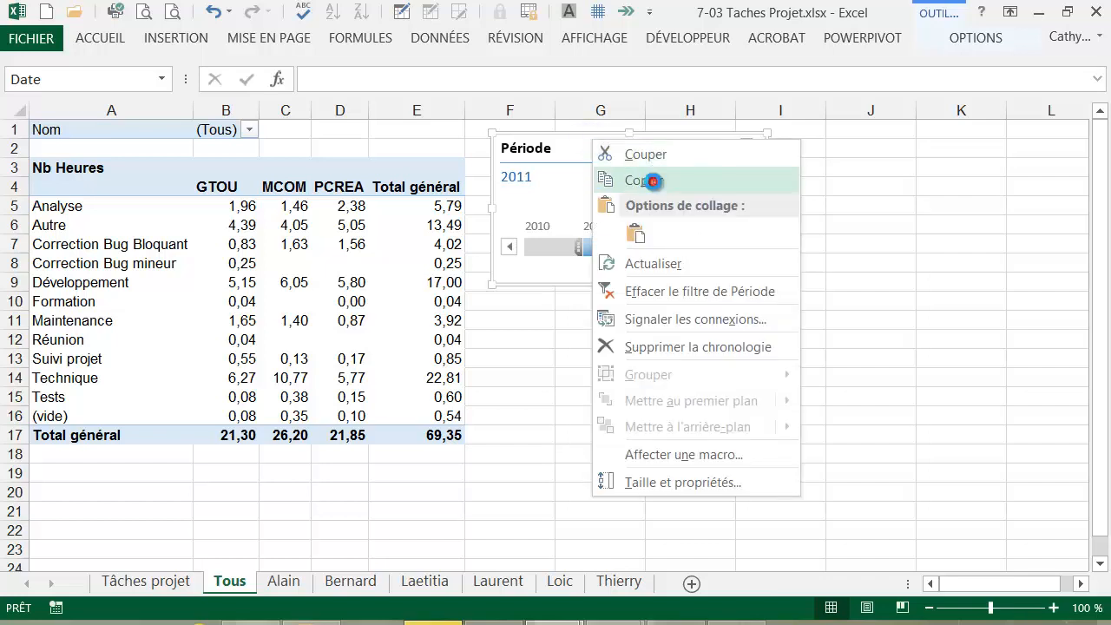
pyautogui.click(284, 580)
pyautogui.click(499, 145)
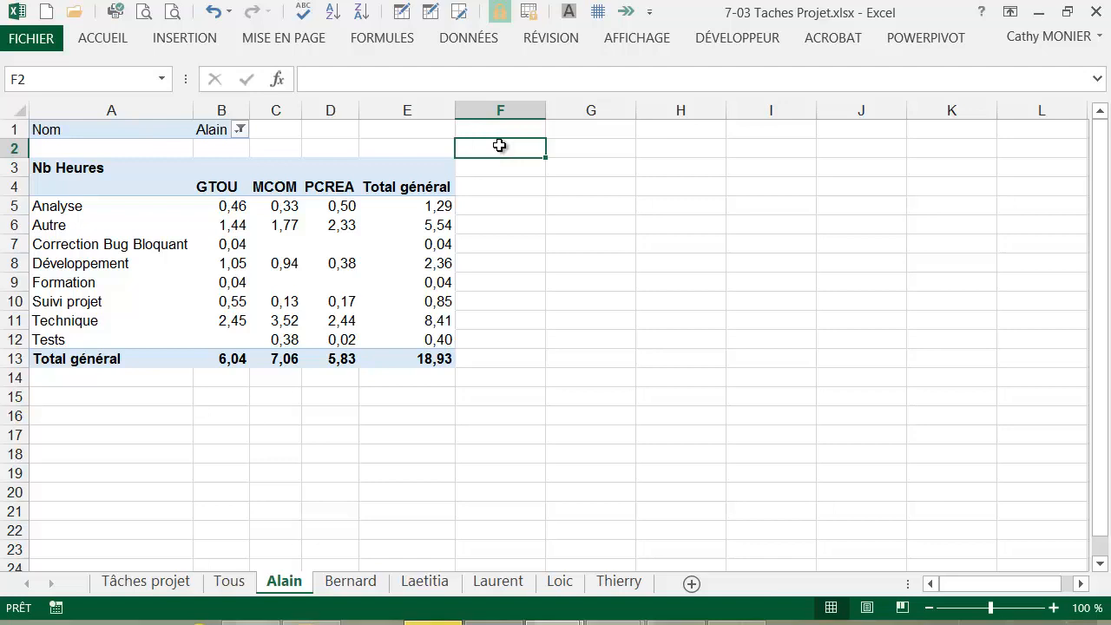
pyautogui.hotkey('ctrl', 'v')
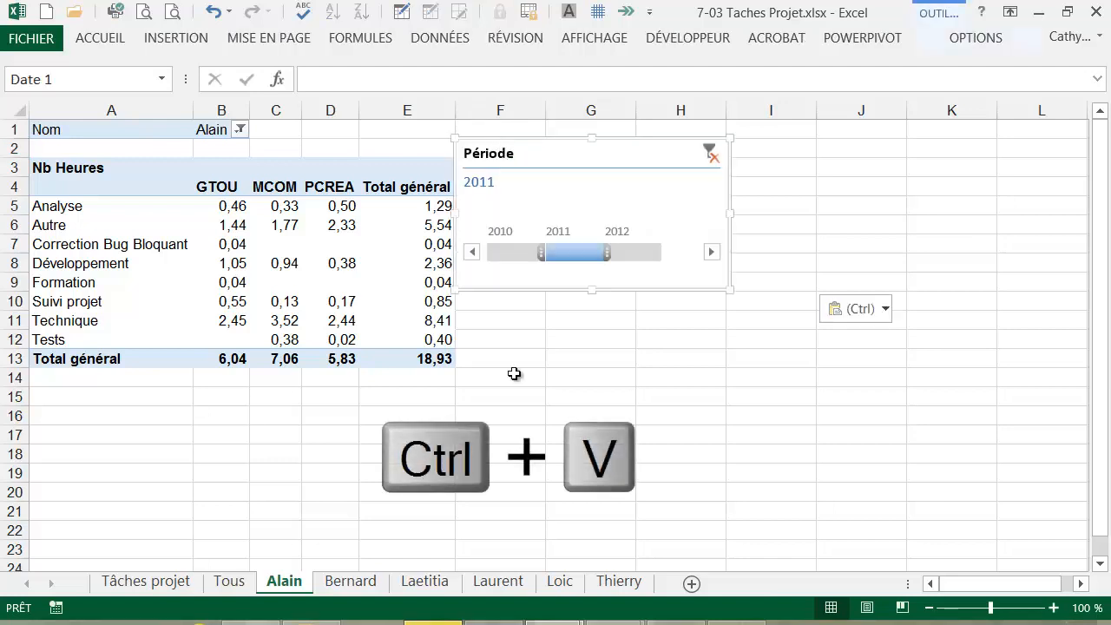
# Paste the copied Période timeline at cell F2 on each of the five remaining per-person sheets
pyautogui.click(358, 584)
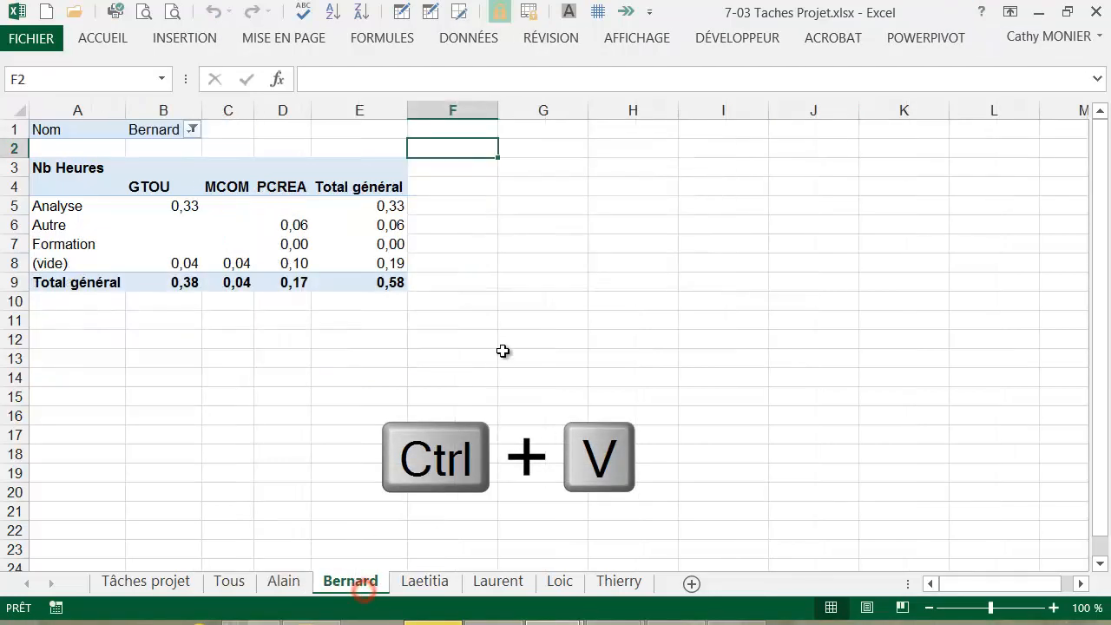
pyautogui.hotkey('ctrl', 'v')
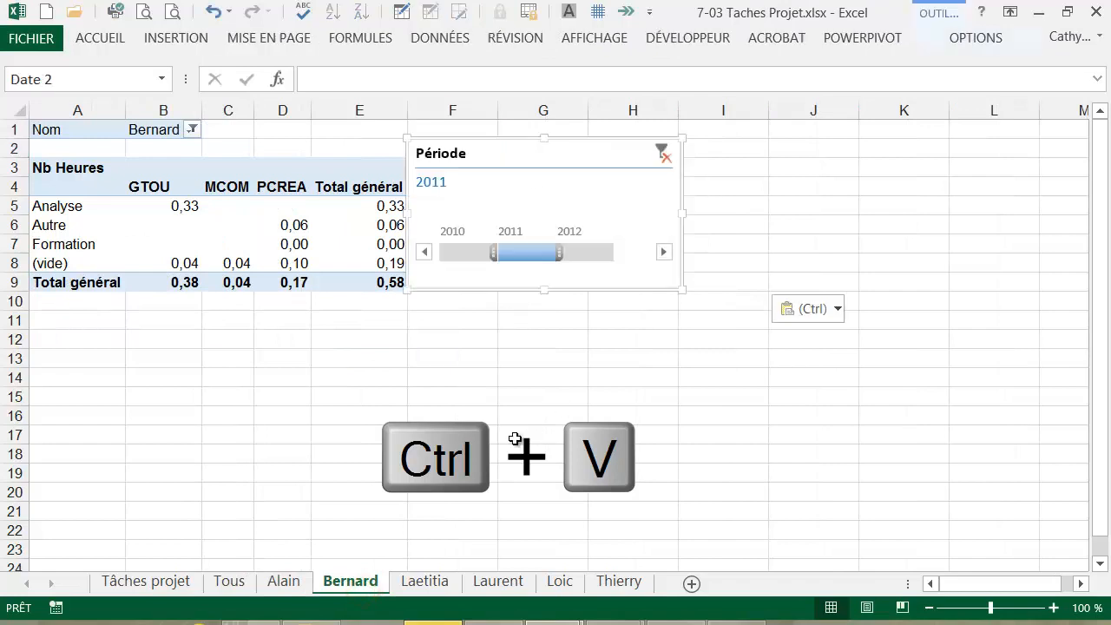
pyautogui.click(426, 583)
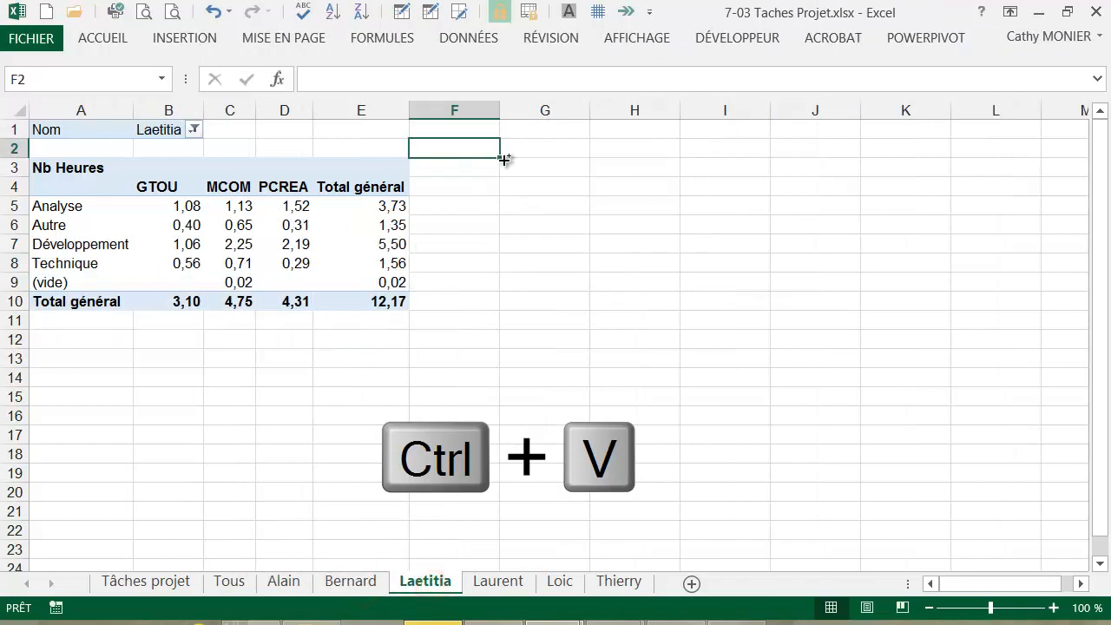
pyautogui.hotkey('ctrl', 'v')
pyautogui.click(493, 583)
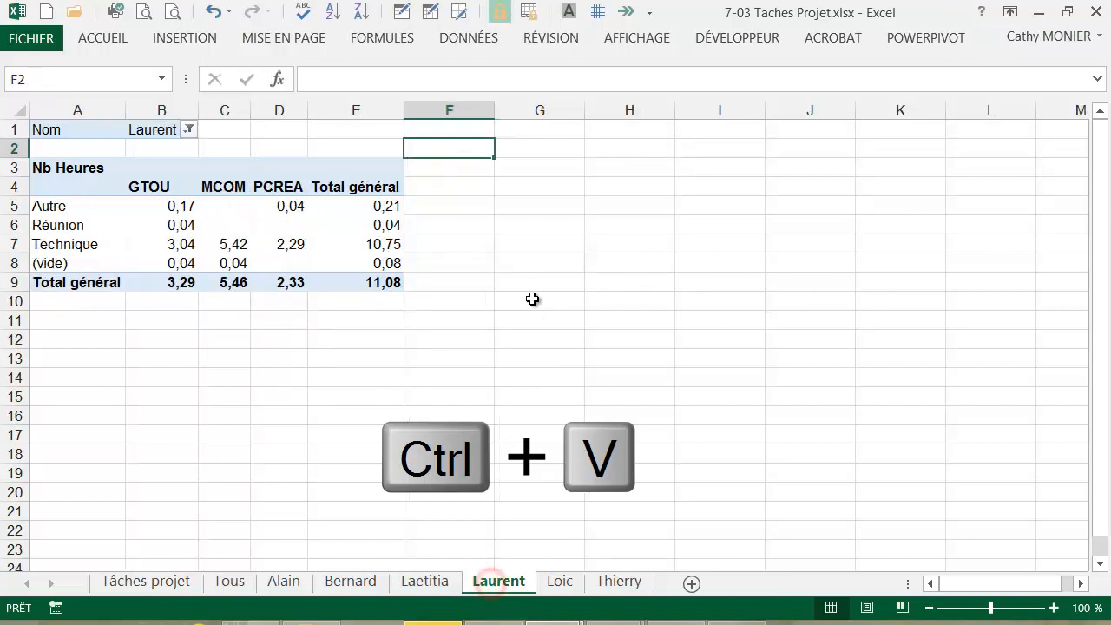
pyautogui.hotkey('ctrl', 'v')
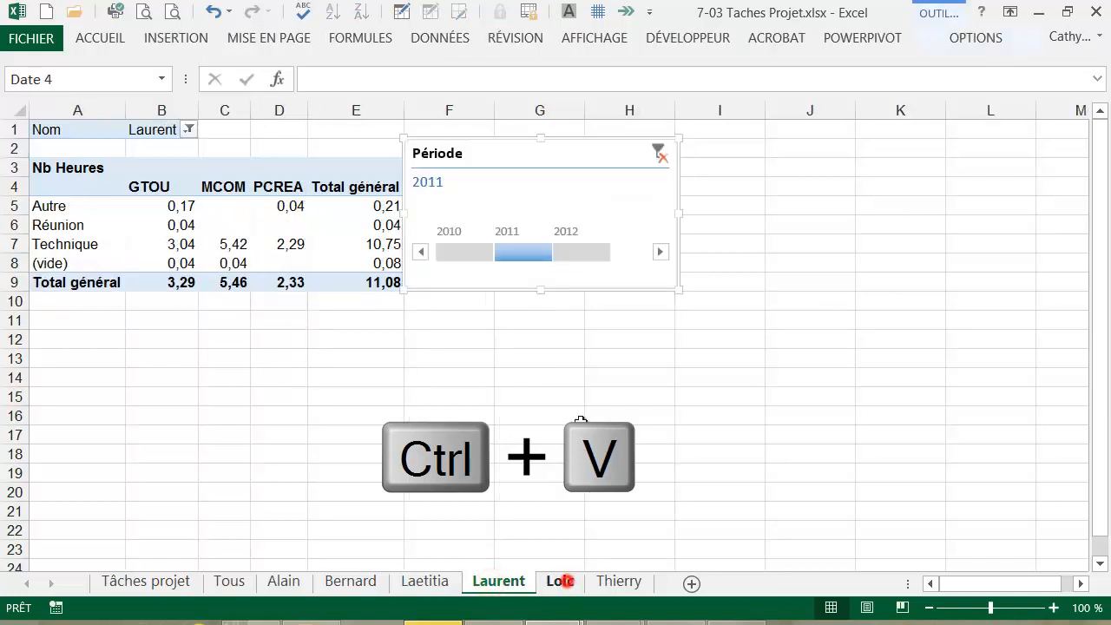
pyautogui.click(566, 579)
pyautogui.hotkey('ctrl', 'v')
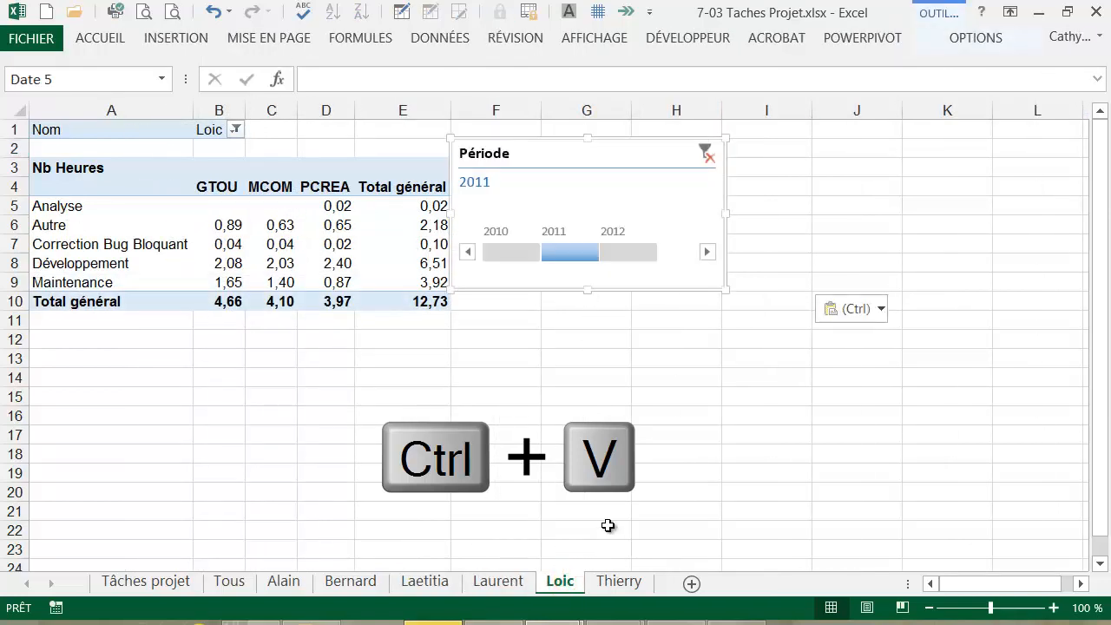
pyautogui.click(619, 582)
pyautogui.hotkey('ctrl', 'v')
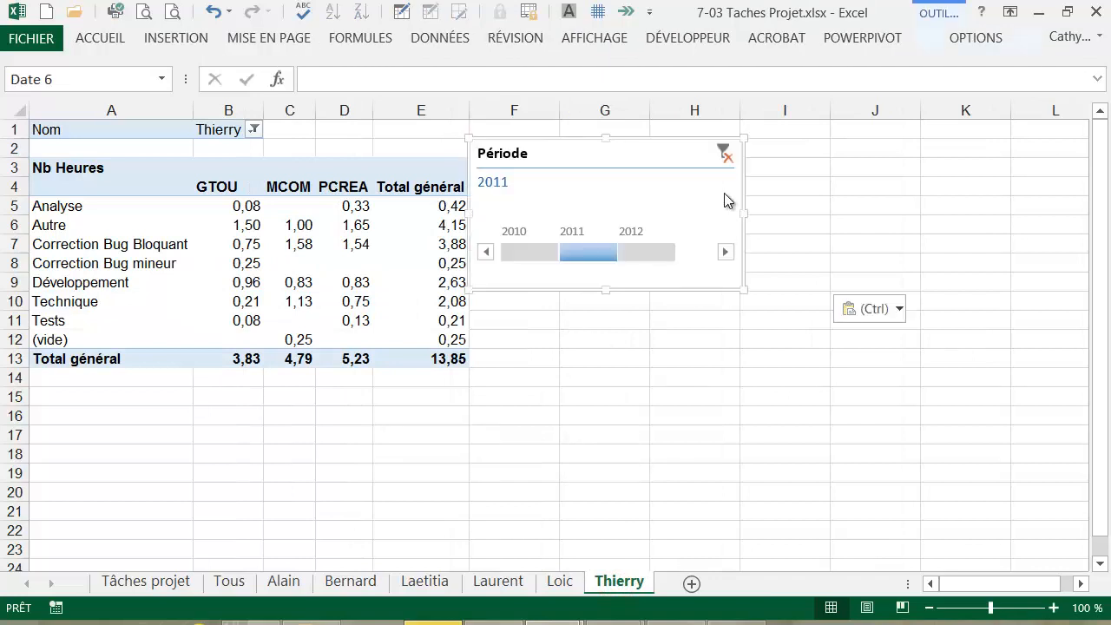
# Clear the Période filter from the last per-person sheet's timeline and check the result on the first per-person sheet and Tous
pyautogui.click(726, 157)
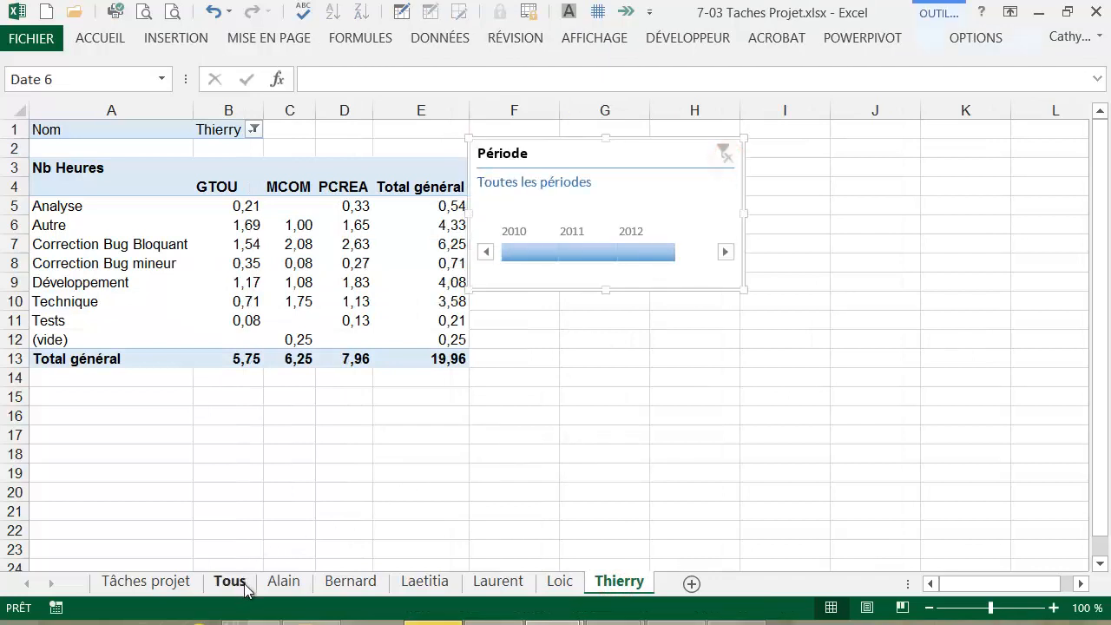
pyautogui.click(289, 584)
pyautogui.click(245, 588)
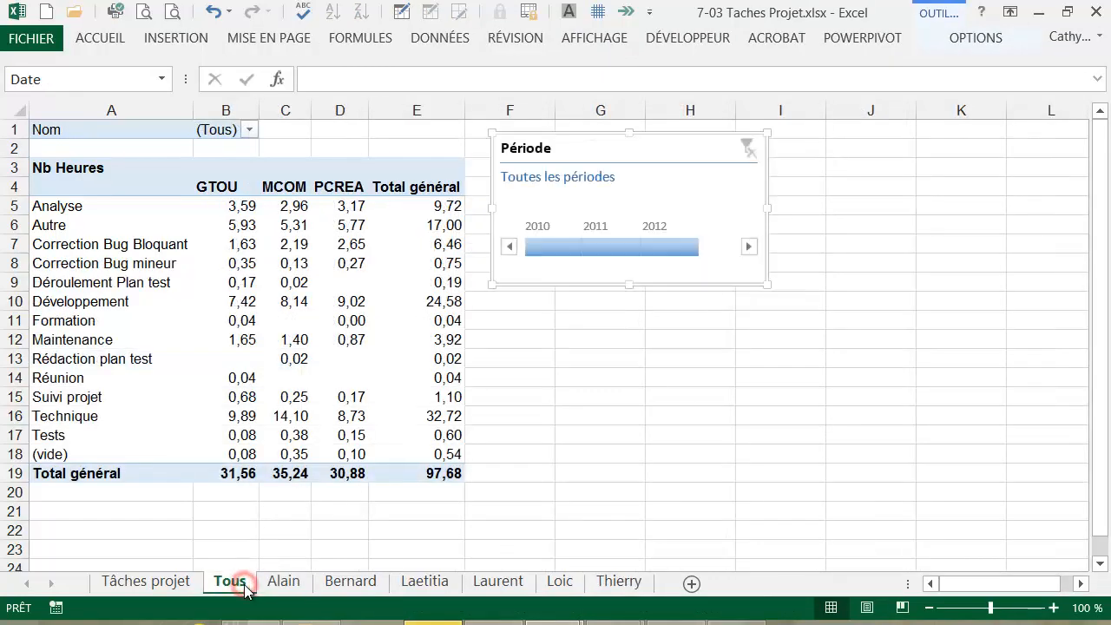
# Filter the Tous sheet's Période timeline to 2012 and check the timelines and pivot tables on the fourth and third per-person sheets
pyautogui.click(653, 247)
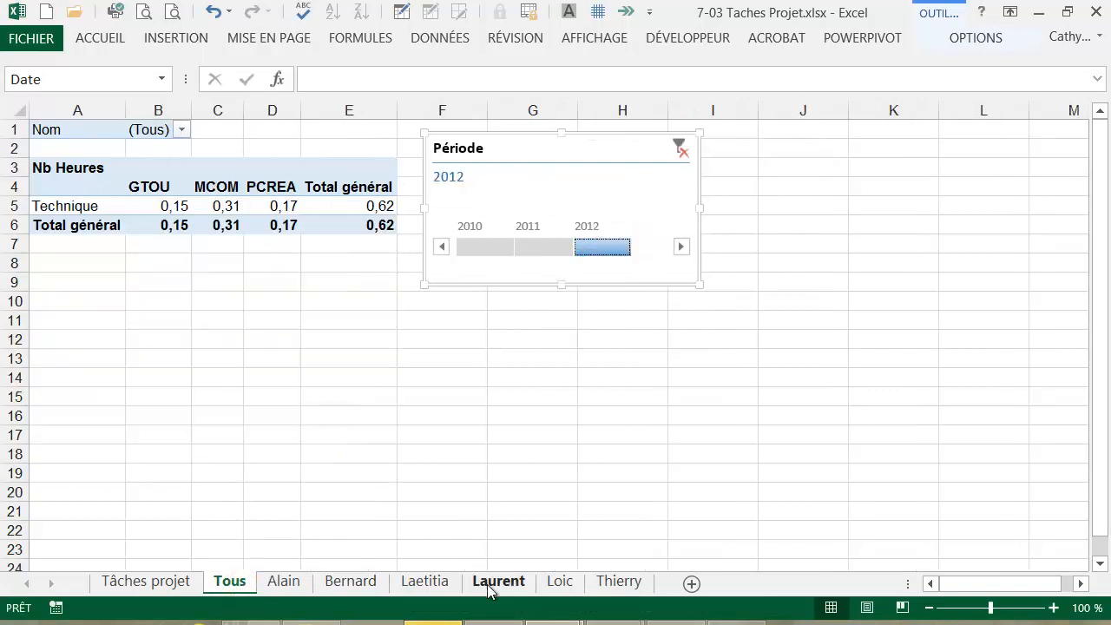
pyautogui.click(490, 585)
pyautogui.click(418, 585)
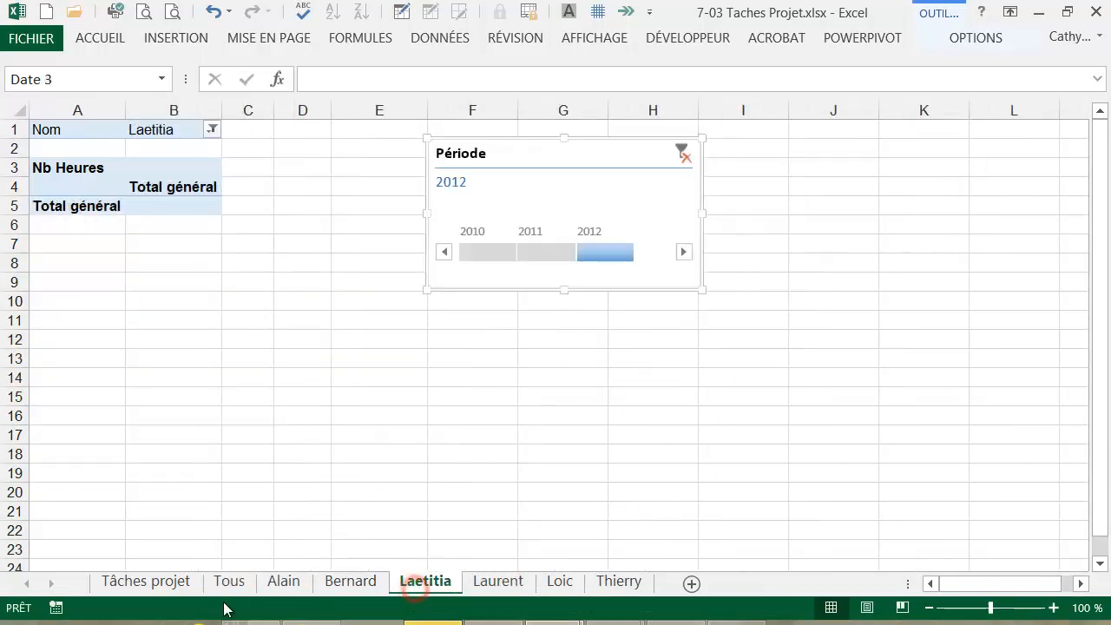
pyautogui.click(233, 590)
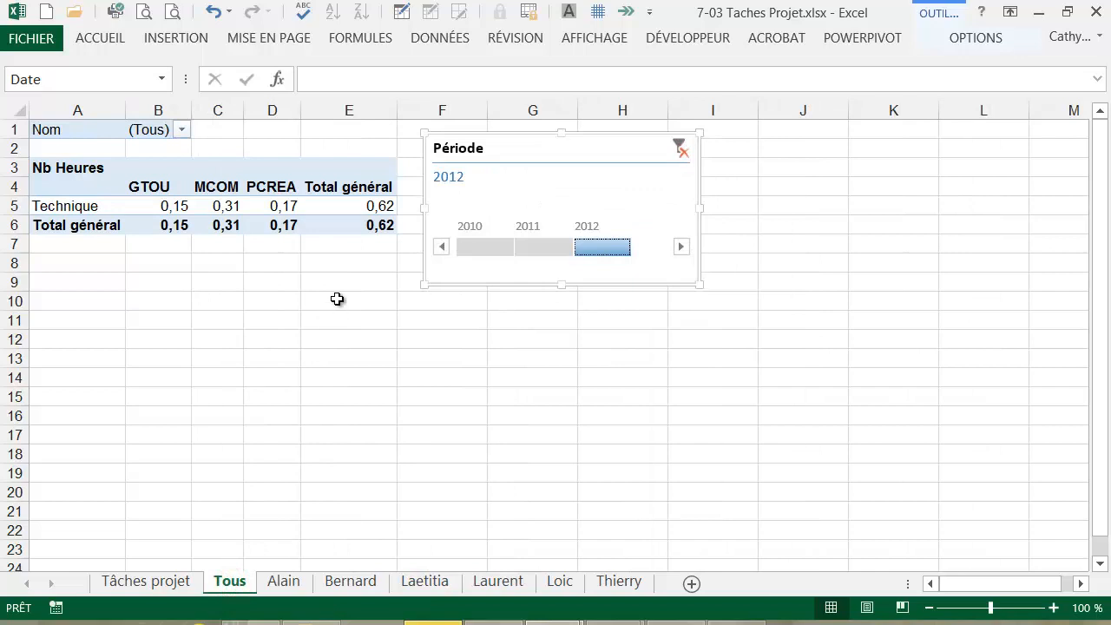